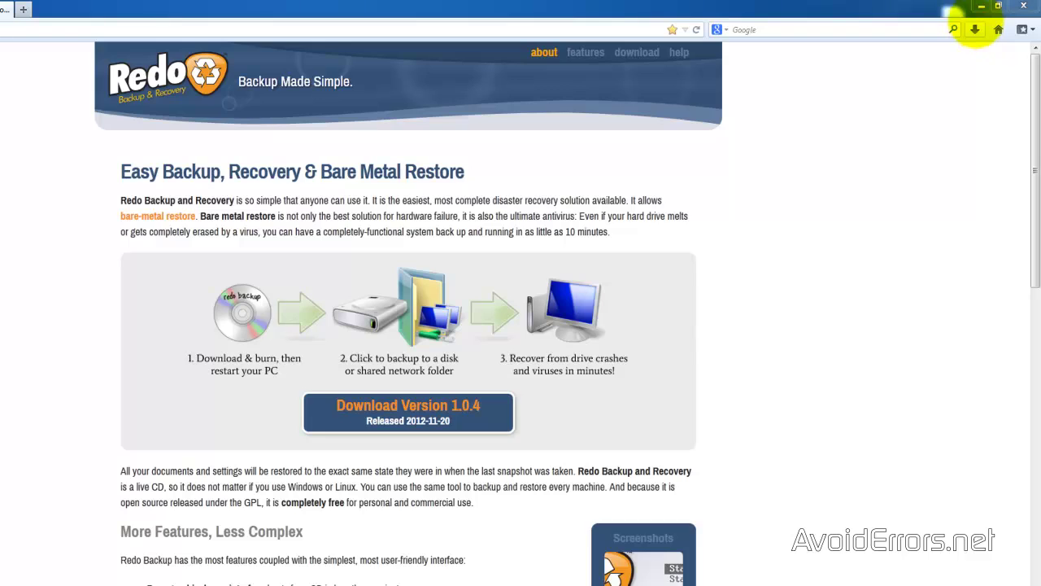
Minimize Firefox to reveal the downloaded redobackup disc image on the desktop
{"action": "left_click", "coordinate": [981, 6]}
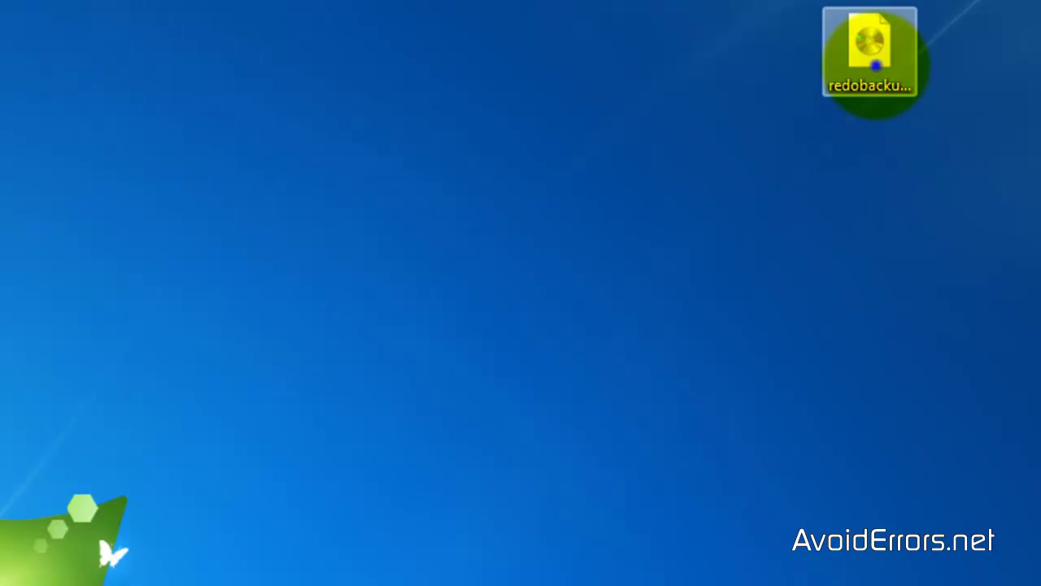
Burn the redobackup-livecd-1.0.4 ISO from the desktop to a CD
{"action": "right_click", "coordinate": [871, 65]}
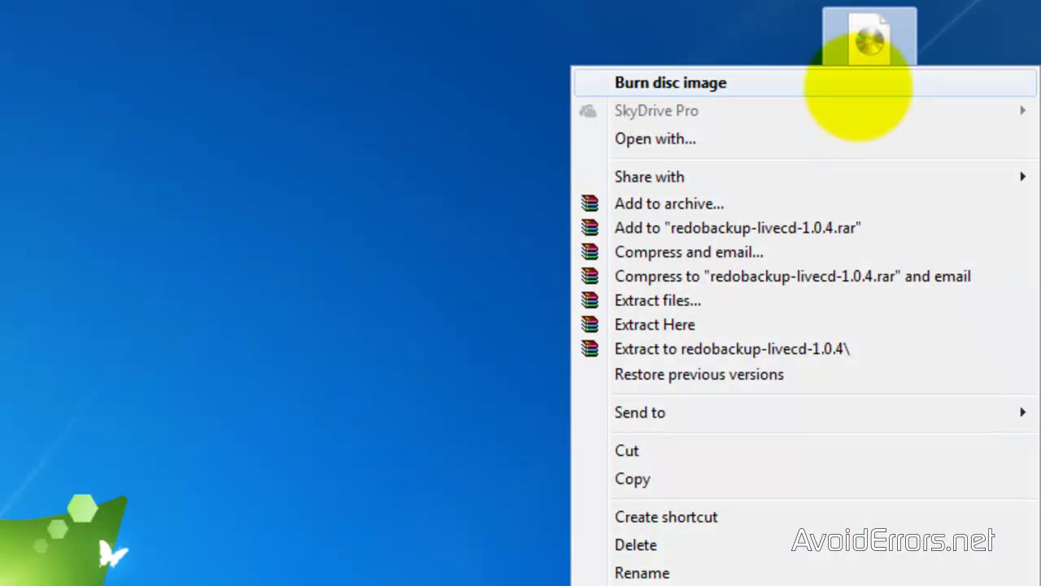
{"action": "left_click", "coordinate": [860, 82]}
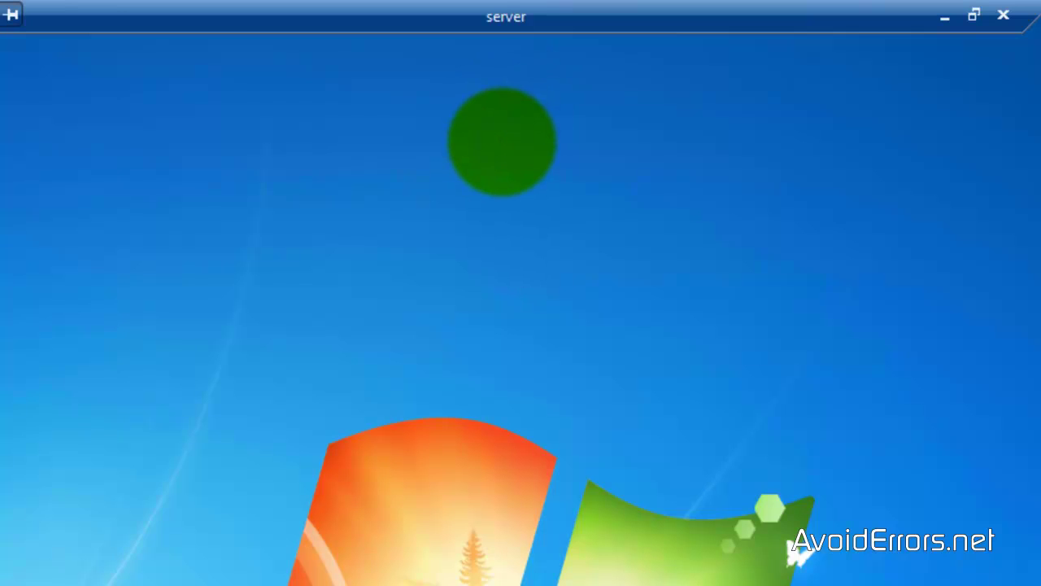
Create a new desktop folder named Vclones and open its Properties
{"action": "right_click", "coordinate": [502, 141]}
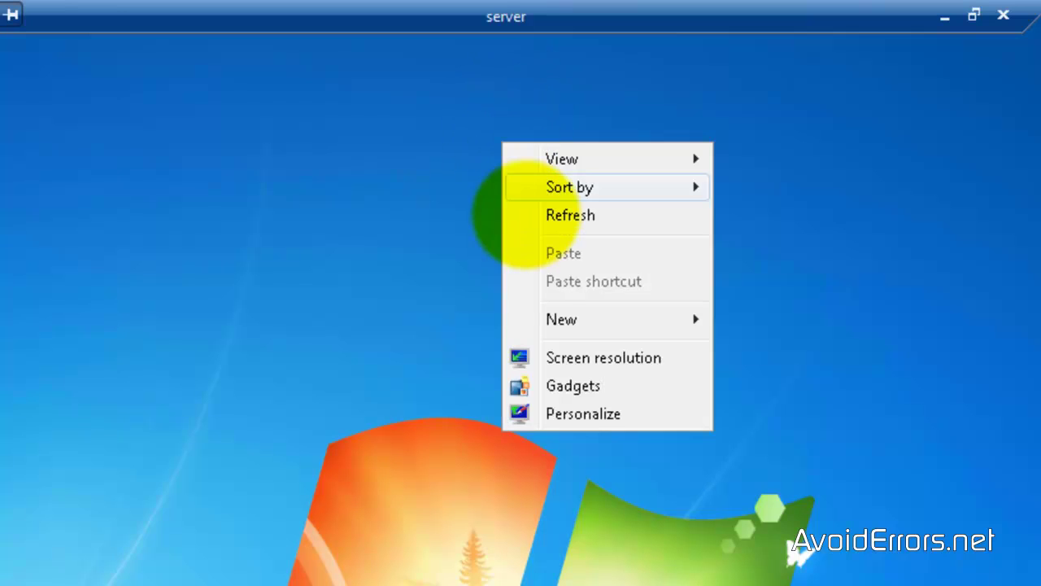
{"action": "mouse_move", "coordinate": [498, 313]}
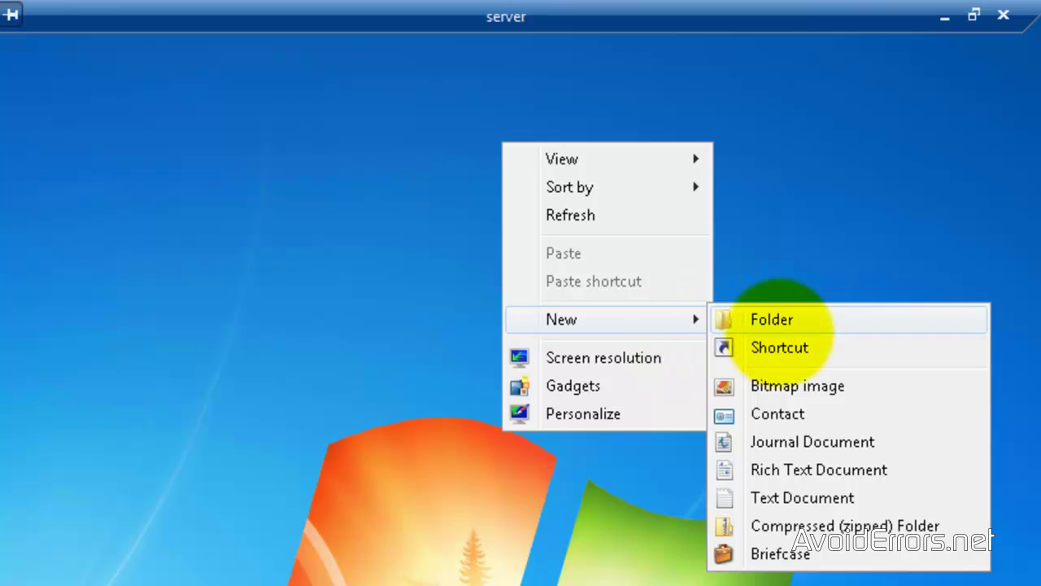
{"action": "left_click", "coordinate": [779, 330]}
{"action": "type", "text": "Vclones"}
{"action": "left_click", "coordinate": [780, 330]}
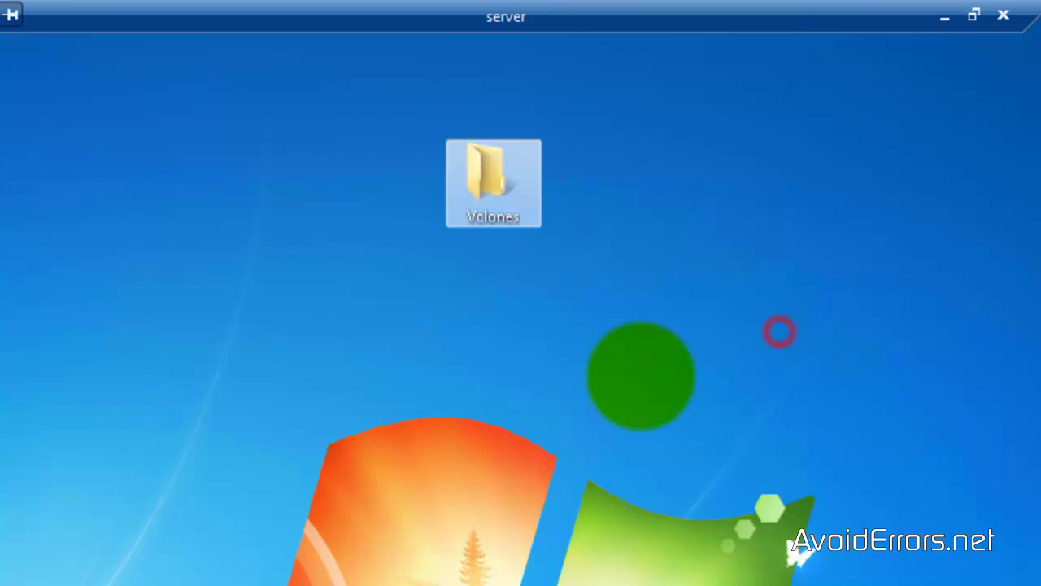
{"action": "right_click", "coordinate": [511, 179]}
{"action": "left_click", "coordinate": [531, 555]}
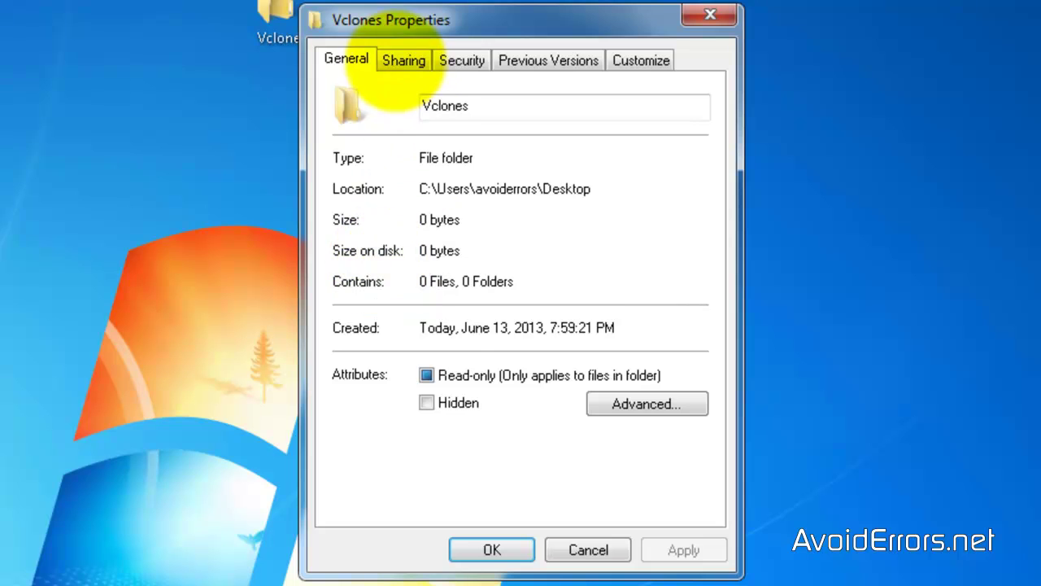
Share the folder as Vclones, allowing Everyone Full Control in the share permissions
{"action": "left_click", "coordinate": [398, 59]}
{"action": "left_click", "coordinate": [366, 343]}
{"action": "left_click", "coordinate": [341, 101]}
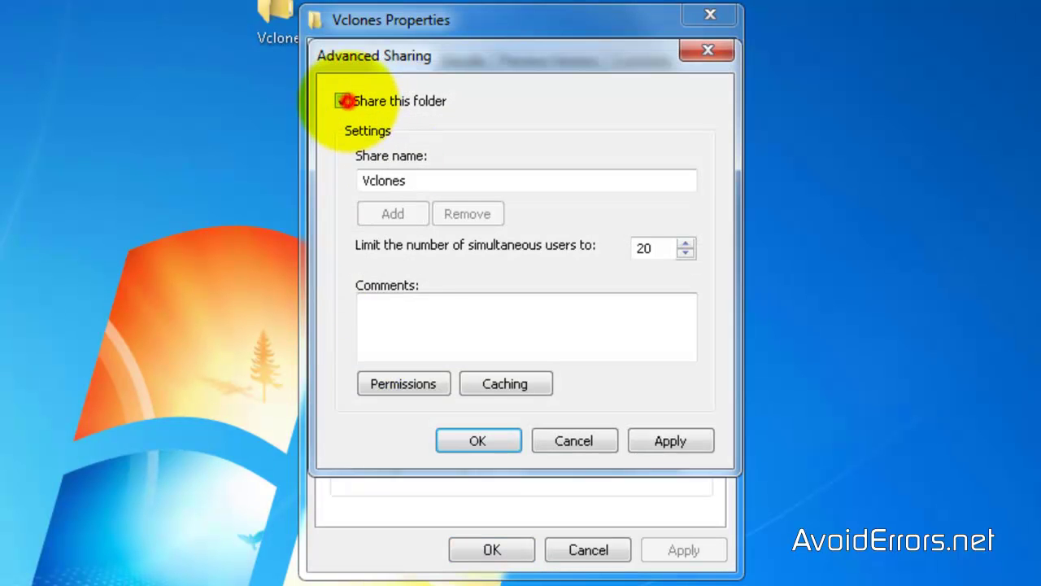
{"action": "left_click", "coordinate": [382, 384]}
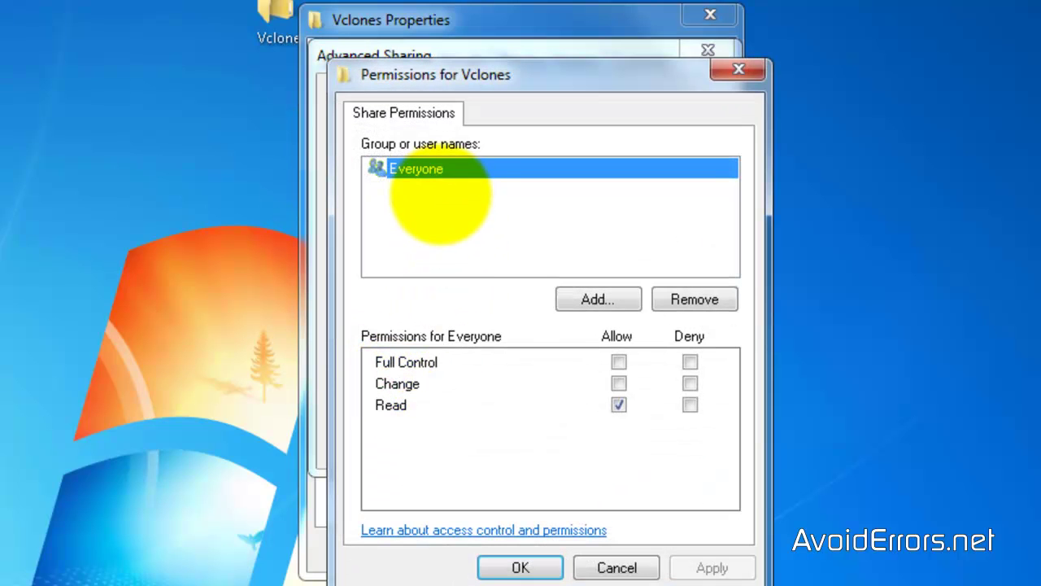
{"action": "left_click", "coordinate": [619, 362]}
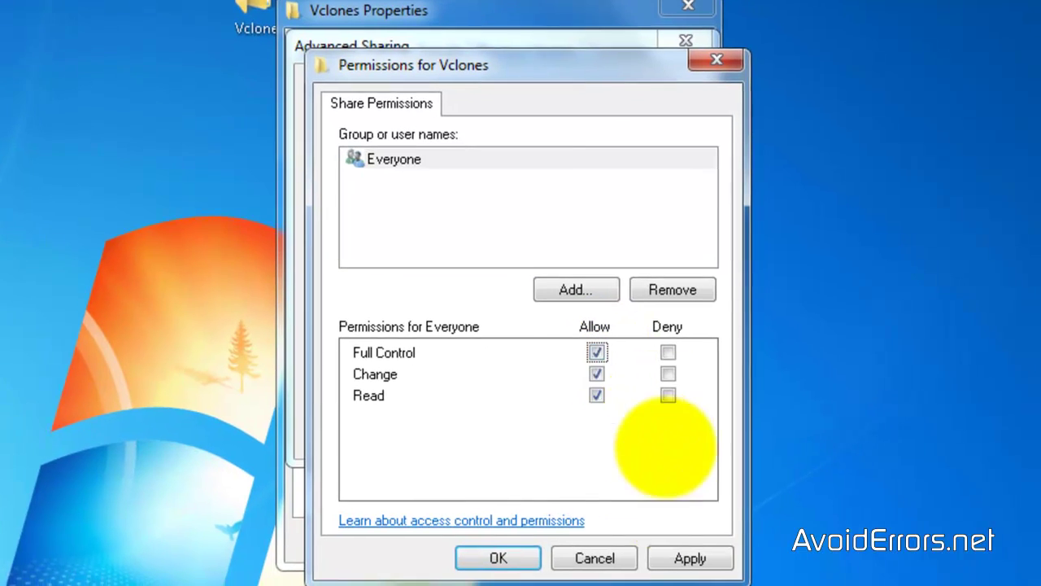
{"action": "left_click", "coordinate": [693, 568]}
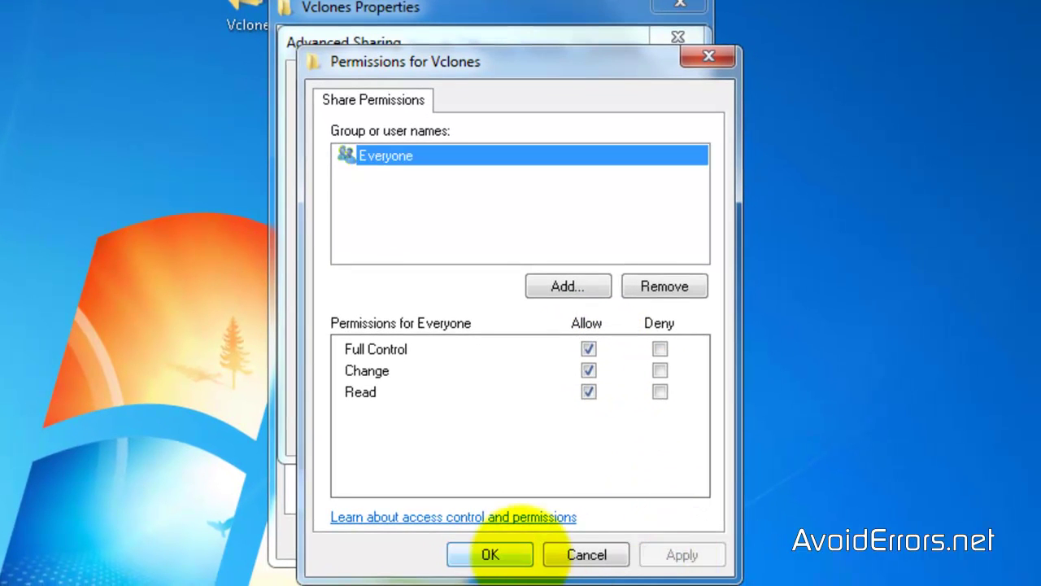
{"action": "left_click", "coordinate": [514, 555]}
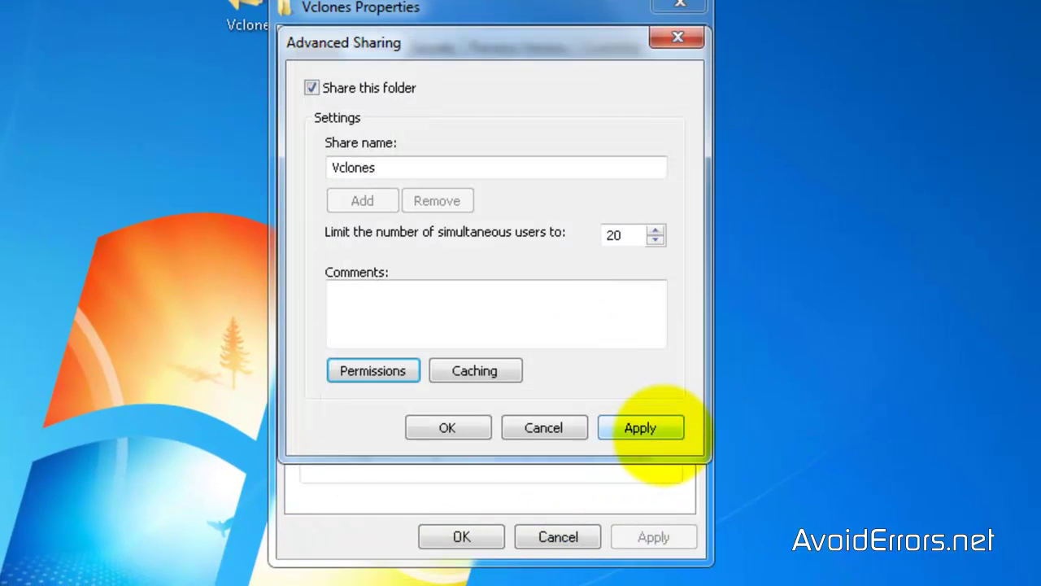
{"action": "left_click", "coordinate": [663, 431]}
{"action": "left_click", "coordinate": [448, 427]}
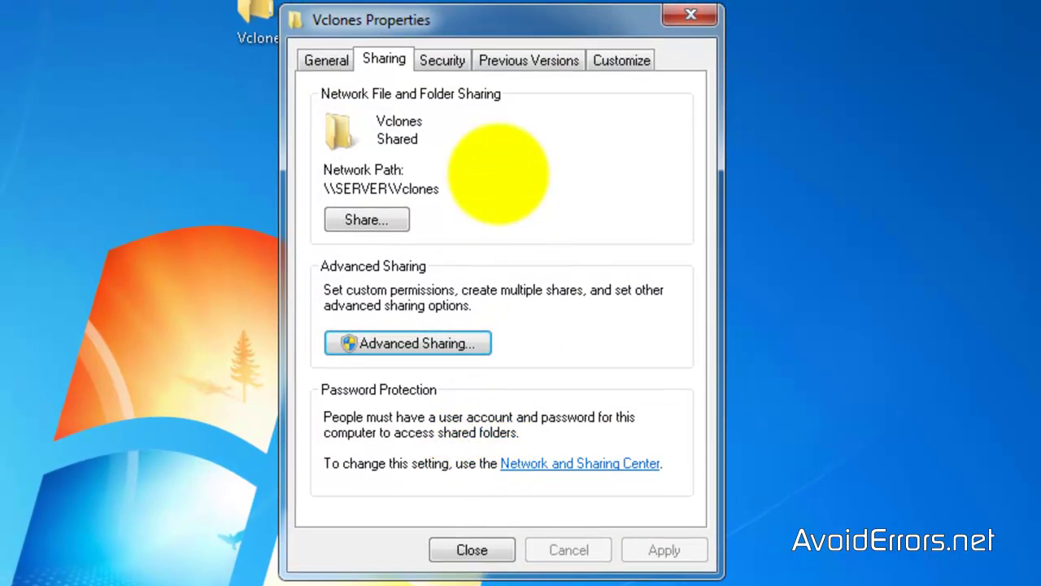
Add the Everyone group to the Vclones folder's security permissions
{"action": "left_click", "coordinate": [442, 58]}
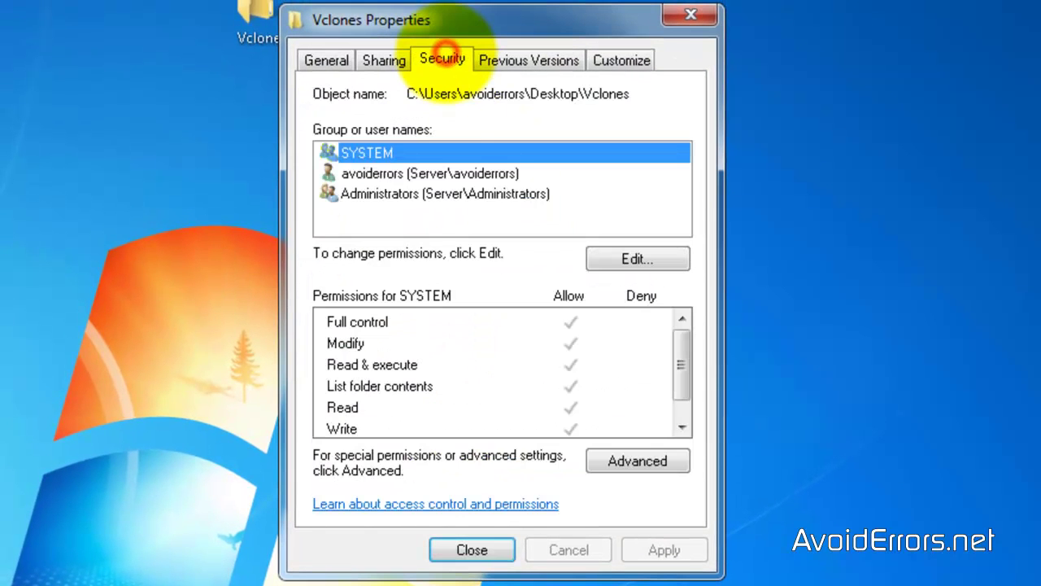
{"action": "left_click", "coordinate": [599, 260]}
{"action": "left_click", "coordinate": [590, 380]}
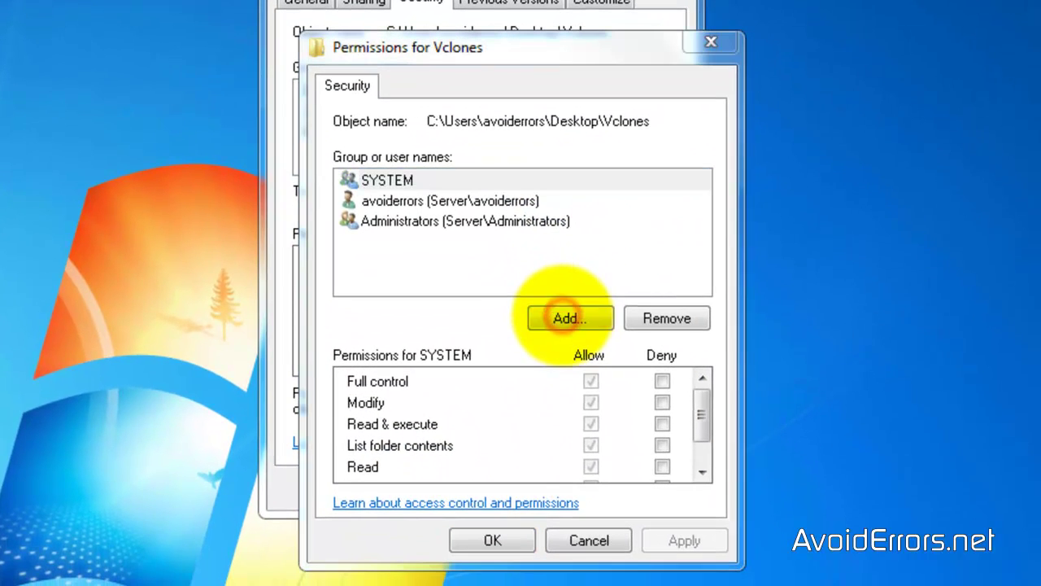
{"action": "type", "text": "every"}
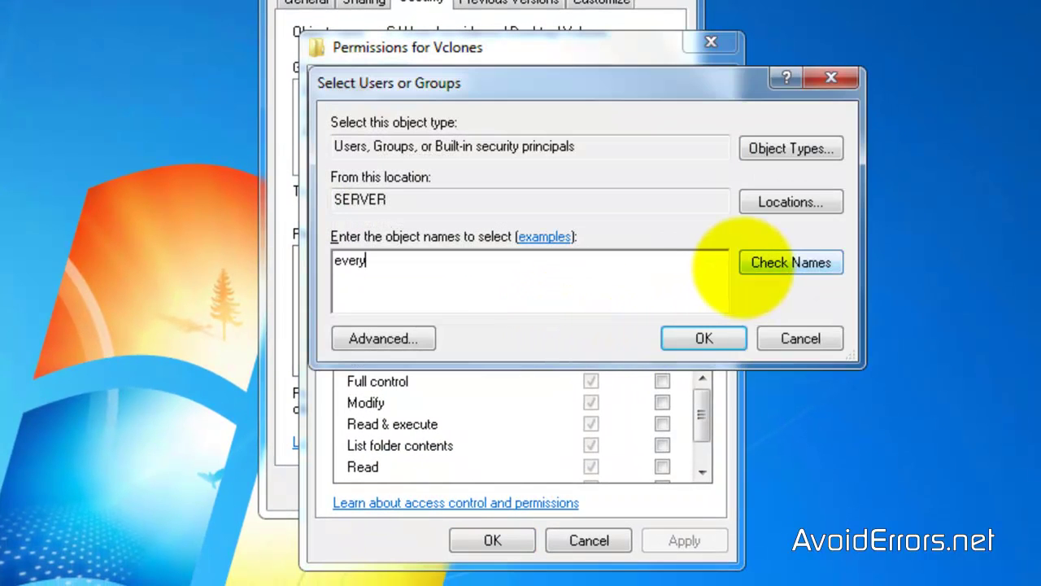
{"action": "left_click", "coordinate": [744, 265]}
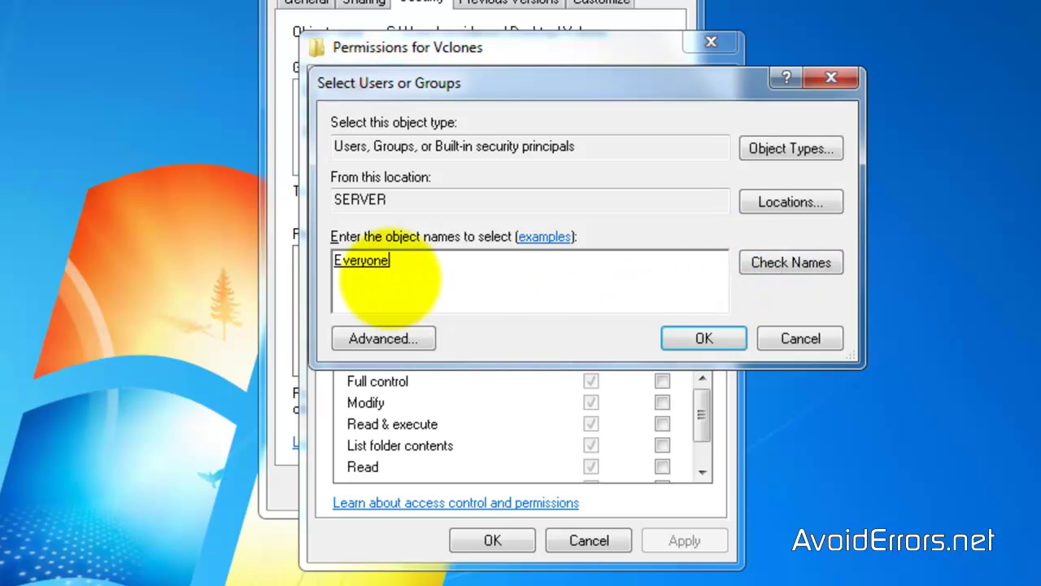
{"action": "left_click", "coordinate": [697, 338]}
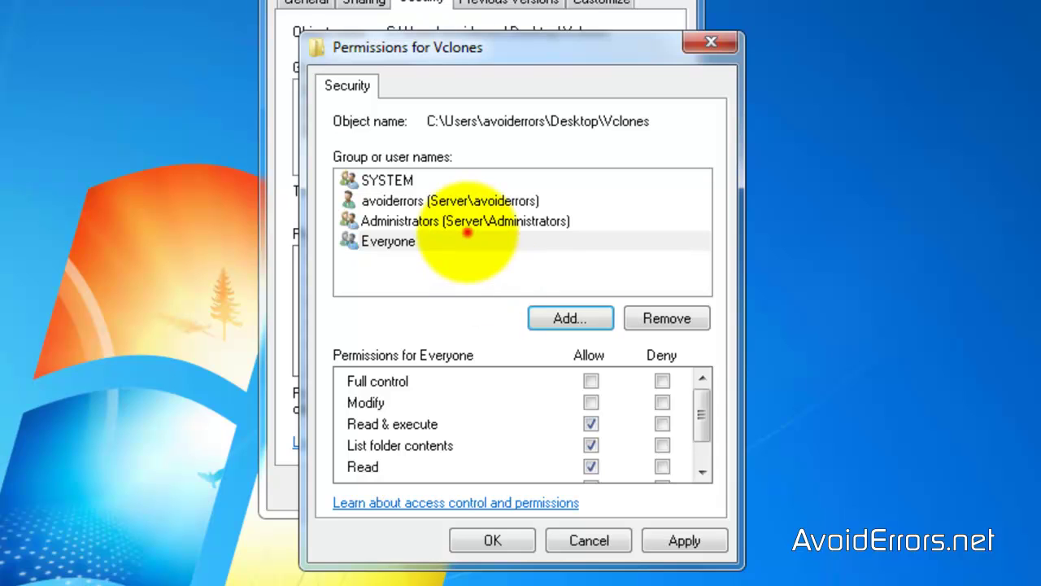
Allow Everyone Full control of the folder, apply it, and close Properties
{"action": "left_click", "coordinate": [401, 238]}
{"action": "left_click", "coordinate": [590, 380]}
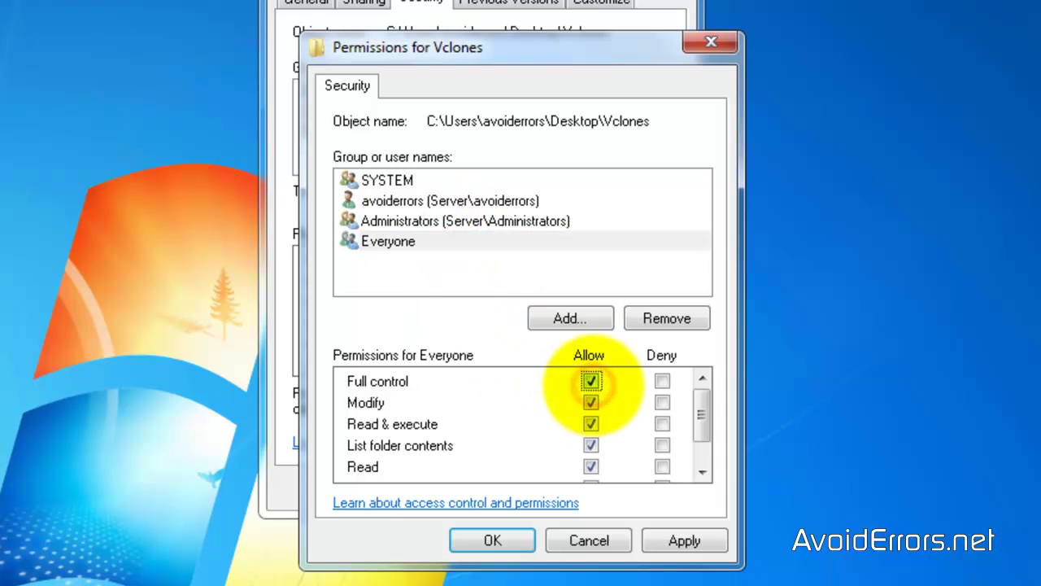
{"action": "left_click", "coordinate": [669, 541]}
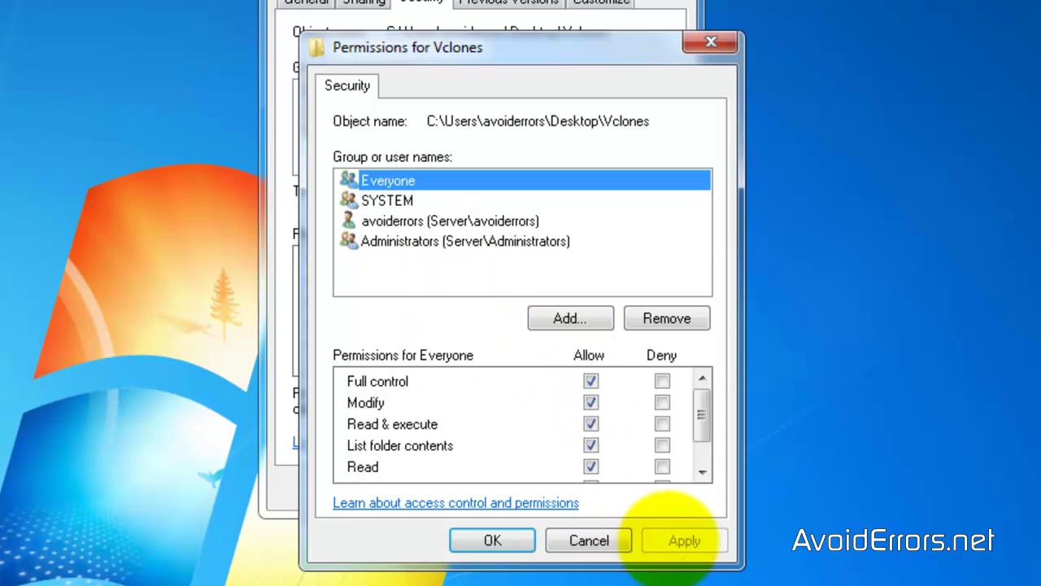
{"action": "left_click", "coordinate": [492, 540]}
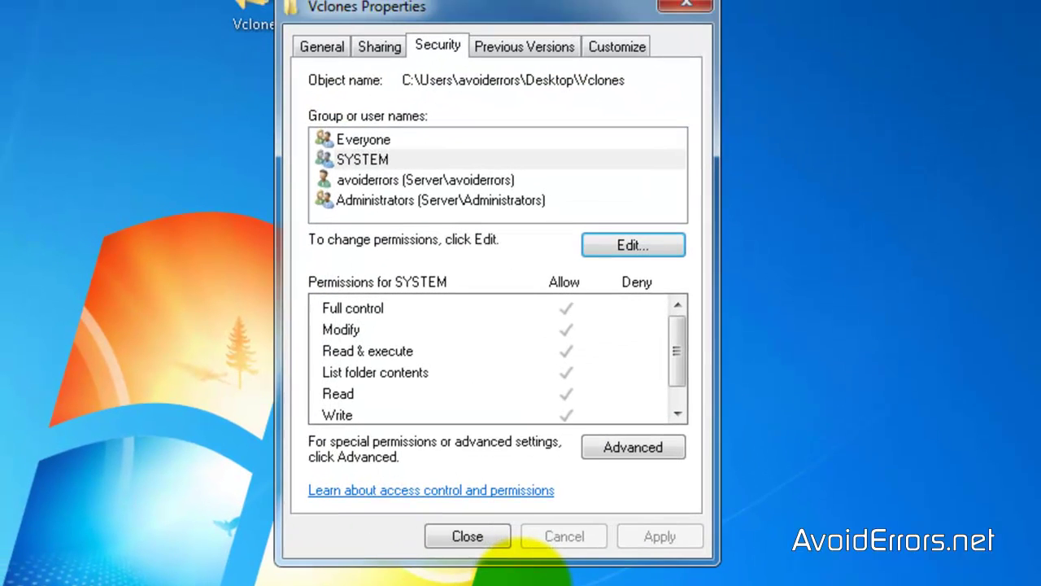
{"action": "left_click", "coordinate": [472, 550]}
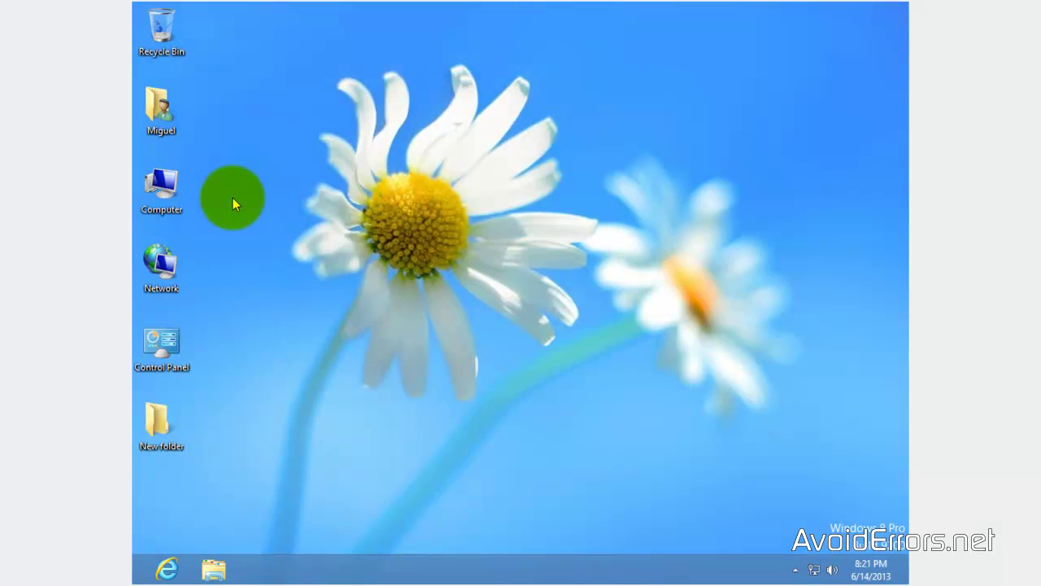
Open the \\SERVER\Vclones network share in Explorer
{"action": "double_click", "coordinate": [165, 193]}
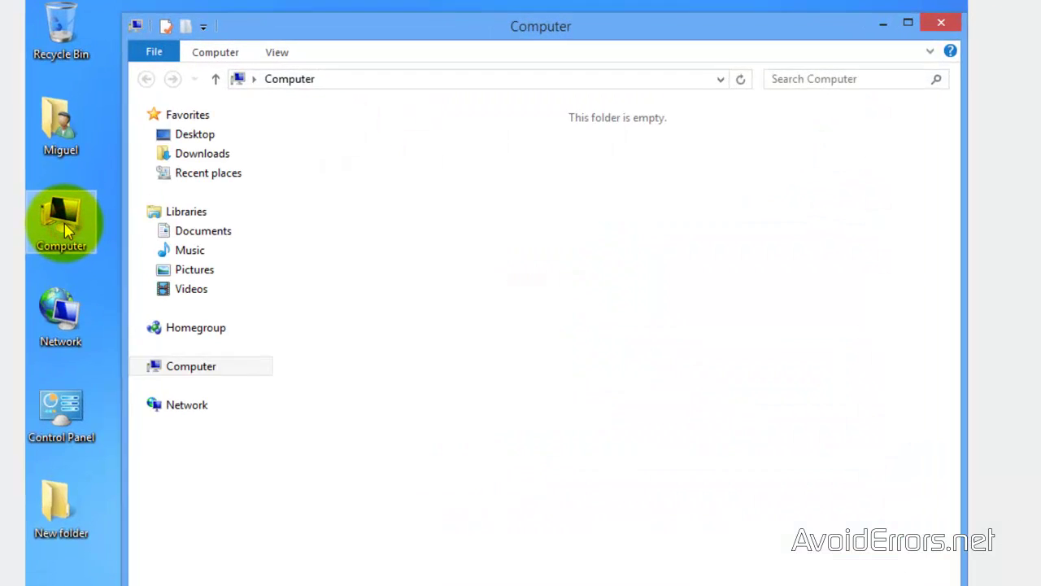
{"action": "left_click", "coordinate": [281, 87]}
{"action": "left_click", "coordinate": [279, 87]}
{"action": "left_click_drag", "start_coordinate": [277, 87], "coordinate": [116, 87]}
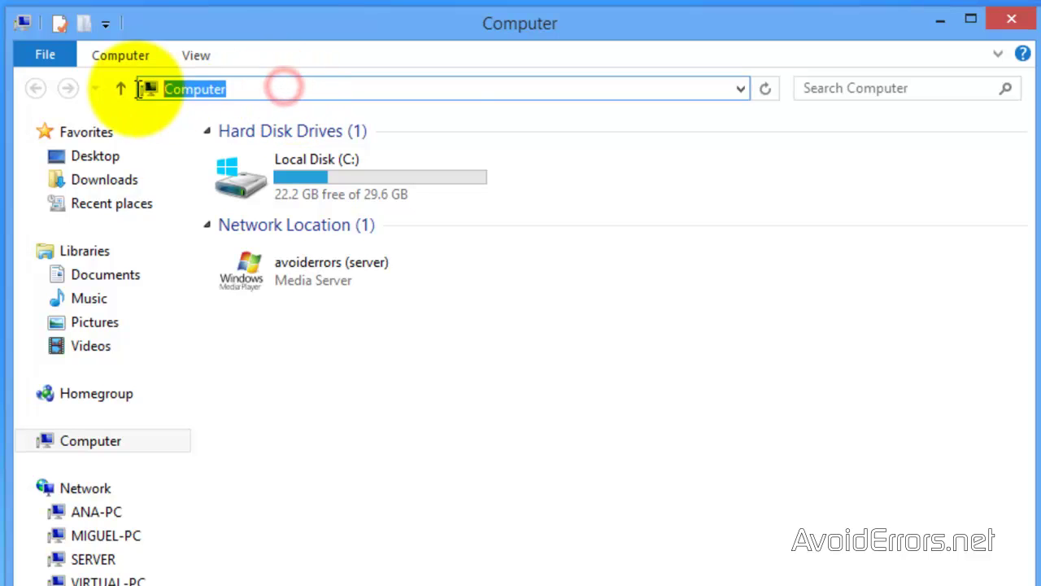
{"action": "right_click", "coordinate": [186, 88]}
{"action": "left_click", "coordinate": [254, 186]}
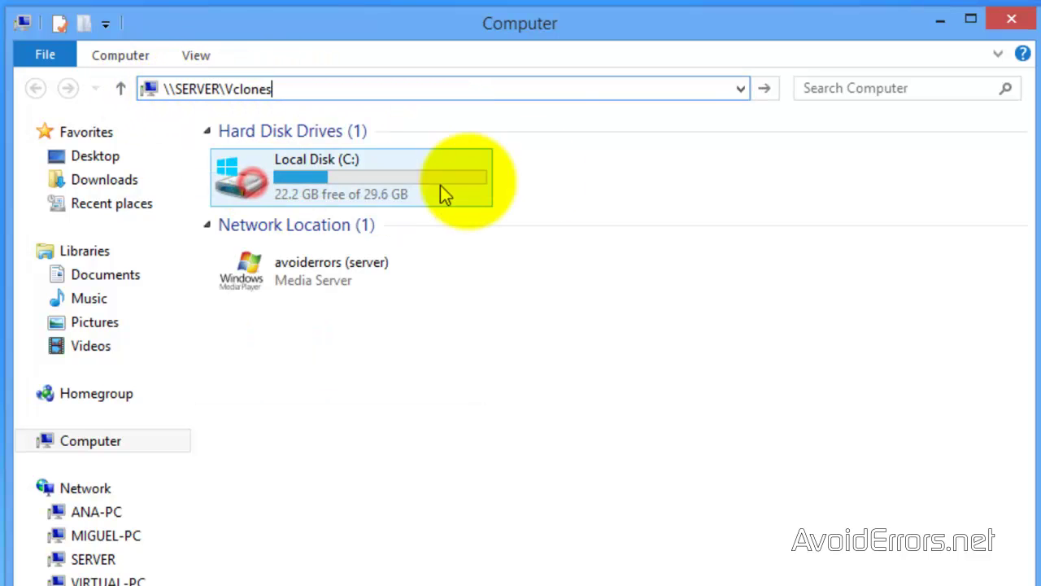
{"action": "left_click", "coordinate": [768, 87]}
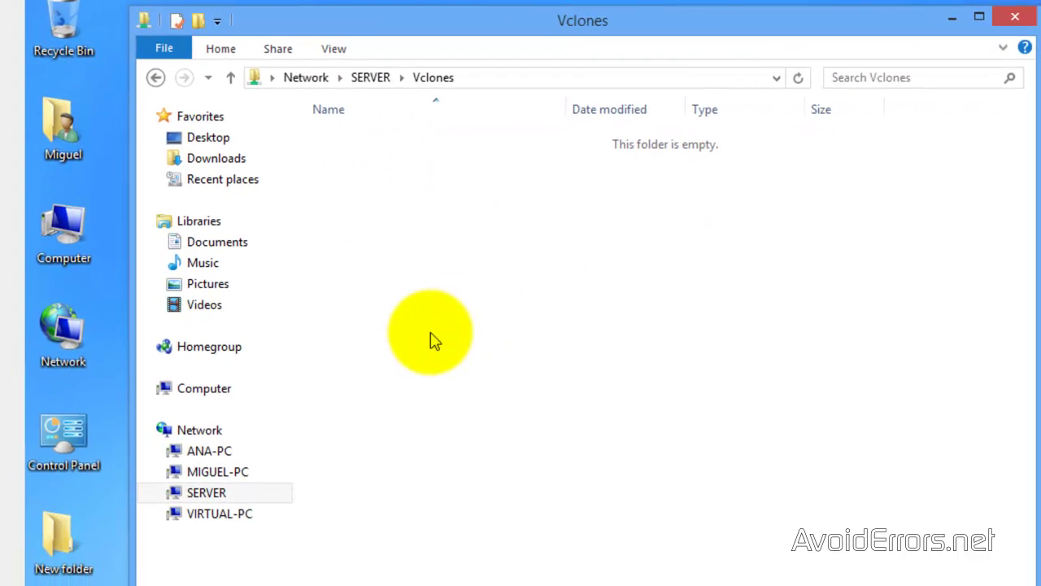
Test the share by pasting the desktop New folder into Vclones, then permanently deleting it
{"action": "left_click", "coordinate": [55, 539]}
{"action": "right_click", "coordinate": [64, 541]}
{"action": "left_click", "coordinate": [136, 427]}
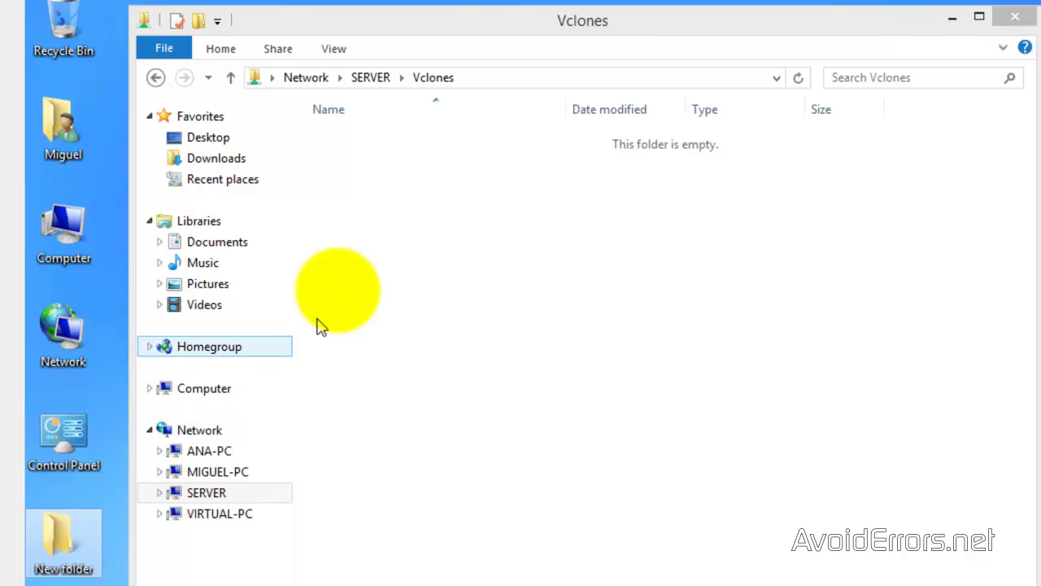
{"action": "left_click", "coordinate": [374, 227]}
{"action": "right_click", "coordinate": [373, 227]}
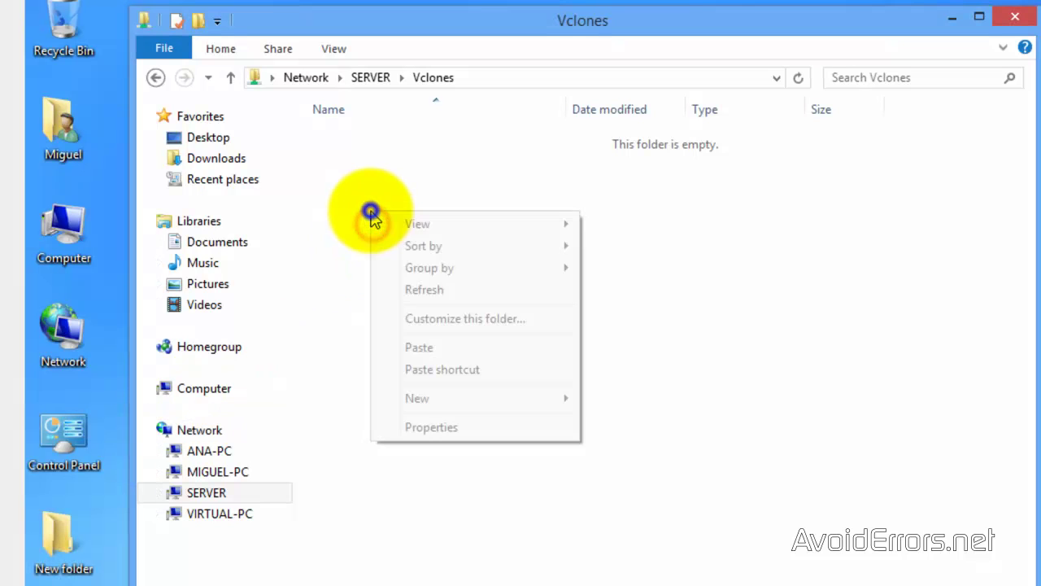
{"action": "left_click", "coordinate": [441, 349]}
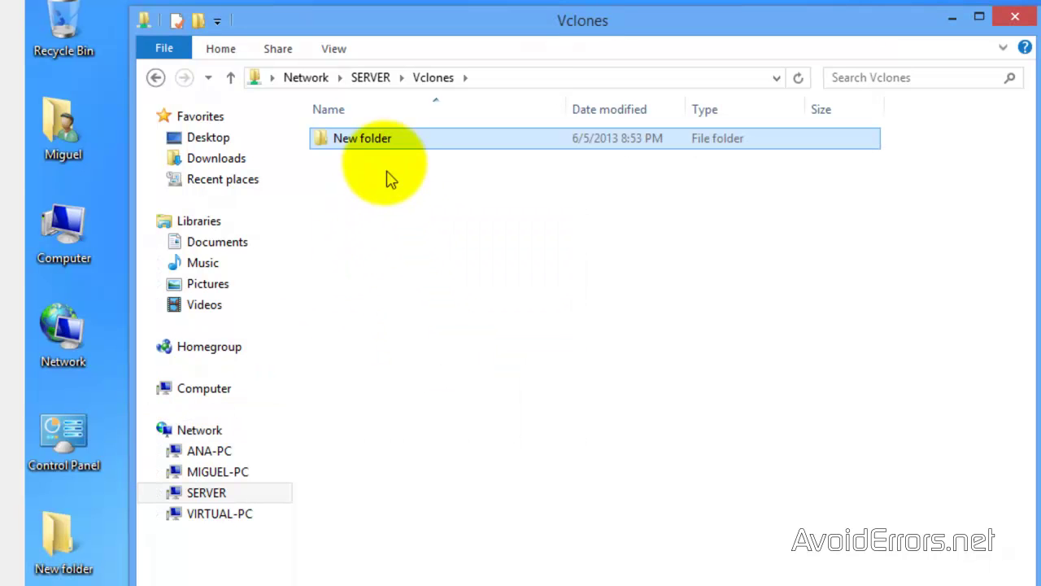
{"action": "right_click", "coordinate": [375, 138]}
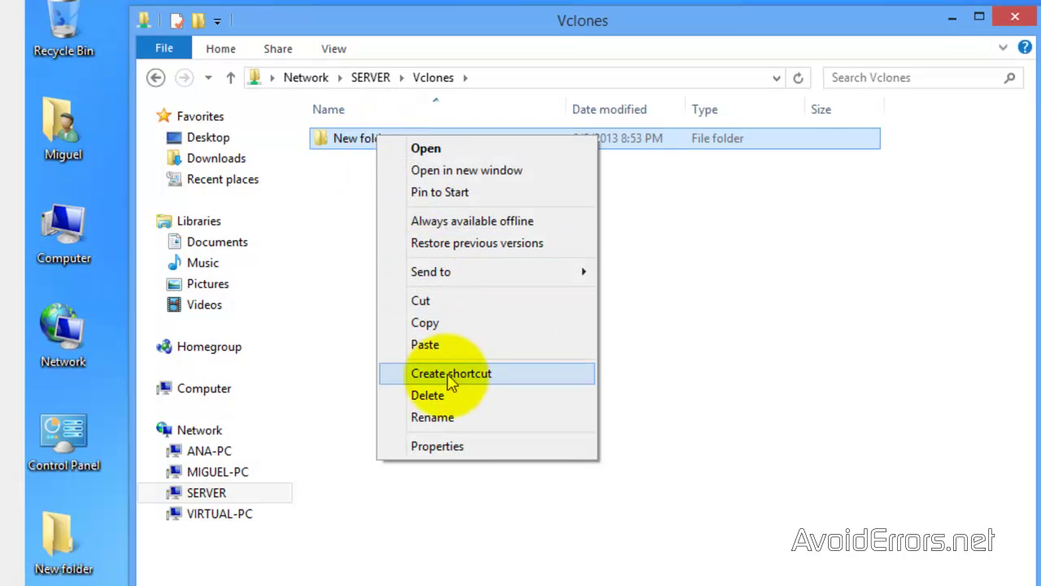
{"action": "left_click", "coordinate": [431, 394]}
{"action": "left_click", "coordinate": [628, 450]}
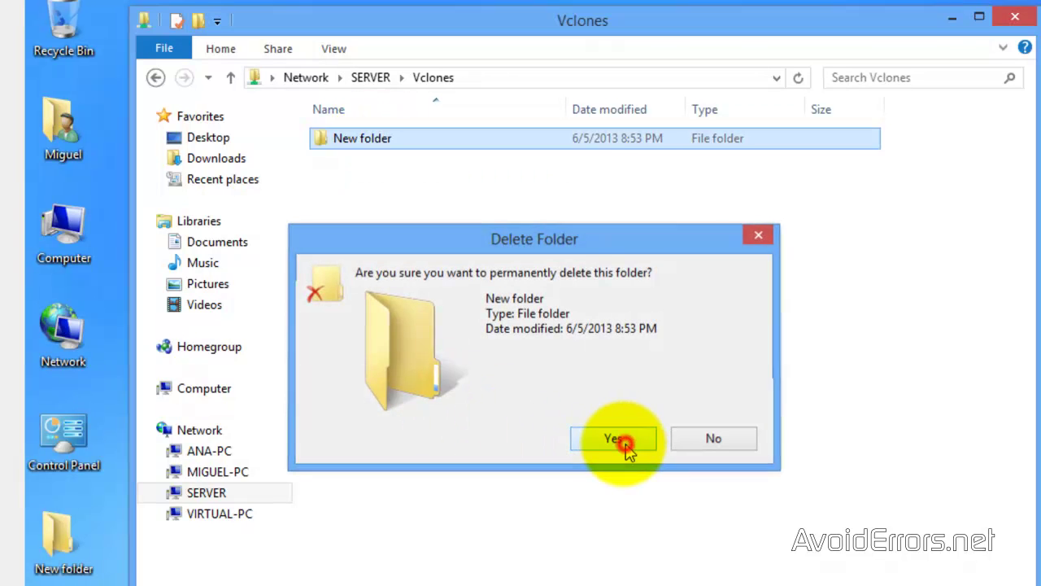
{"action": "left_click", "coordinate": [497, 79]}
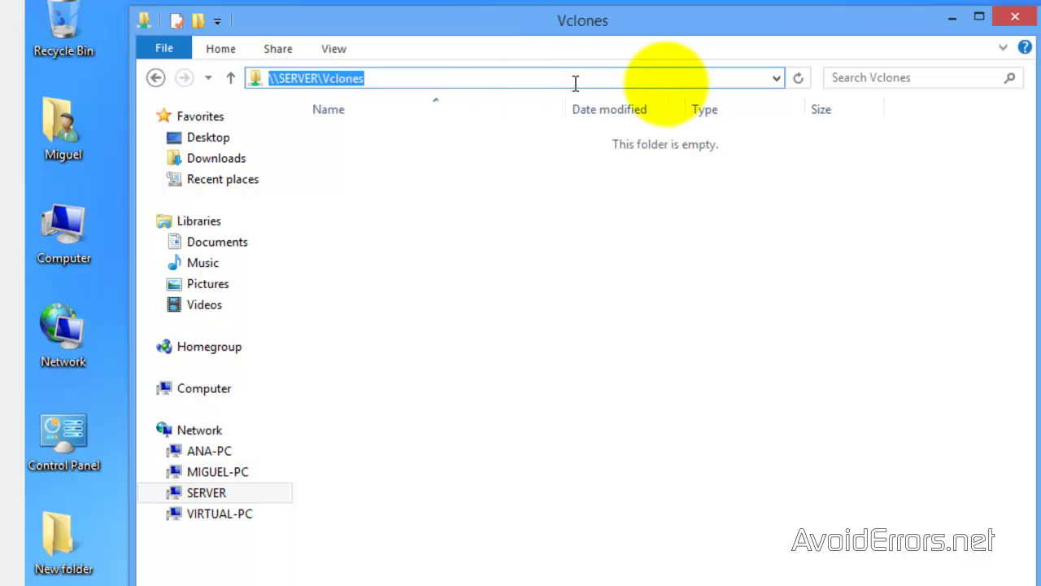
Close the Vclones window and view Disk 0's partitions in Computer Management's Disk Management
{"action": "left_click", "coordinate": [1003, 18]}
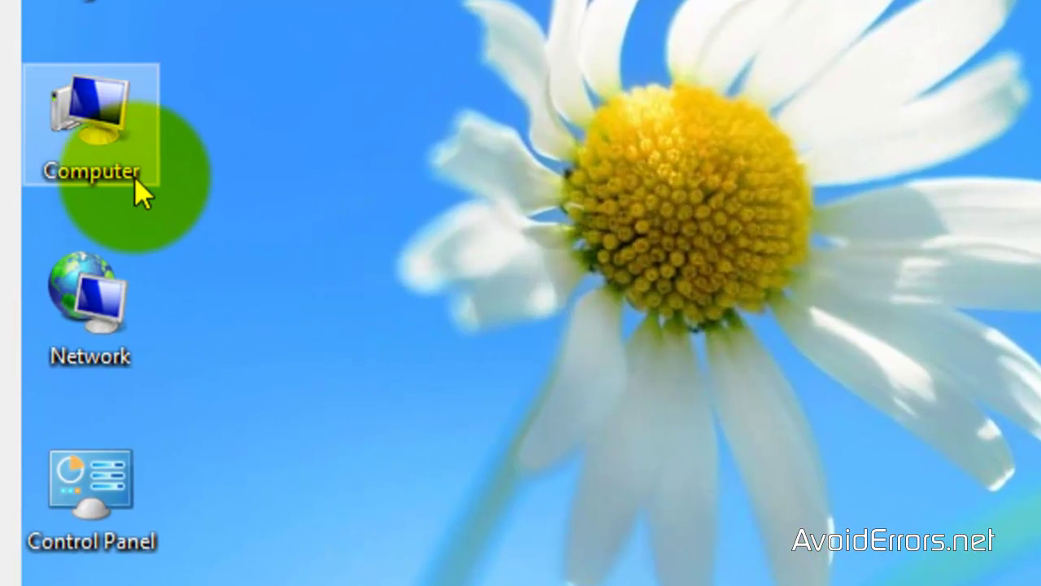
{"action": "right_click", "coordinate": [134, 177]}
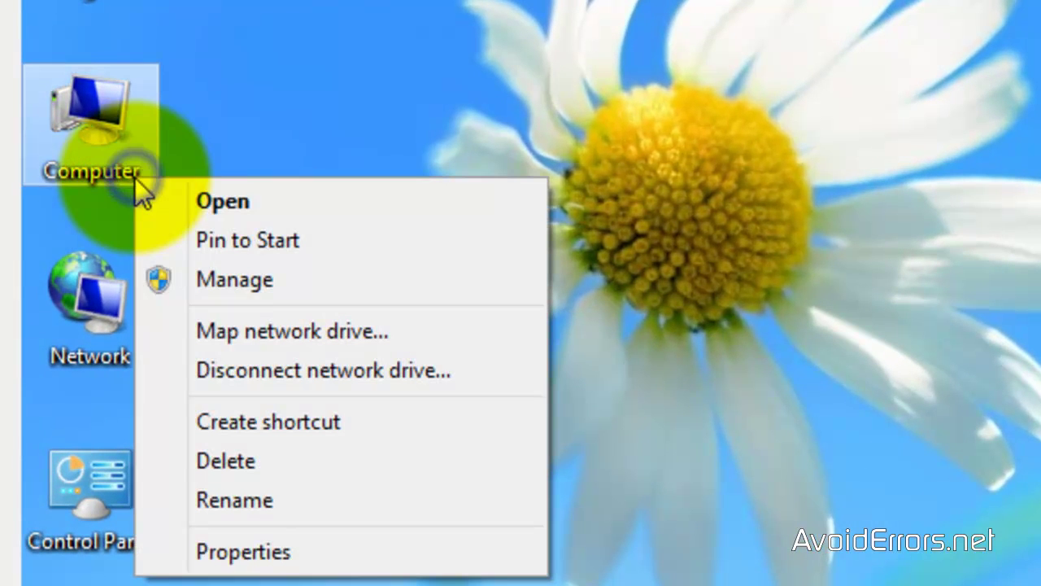
{"action": "left_click", "coordinate": [190, 283]}
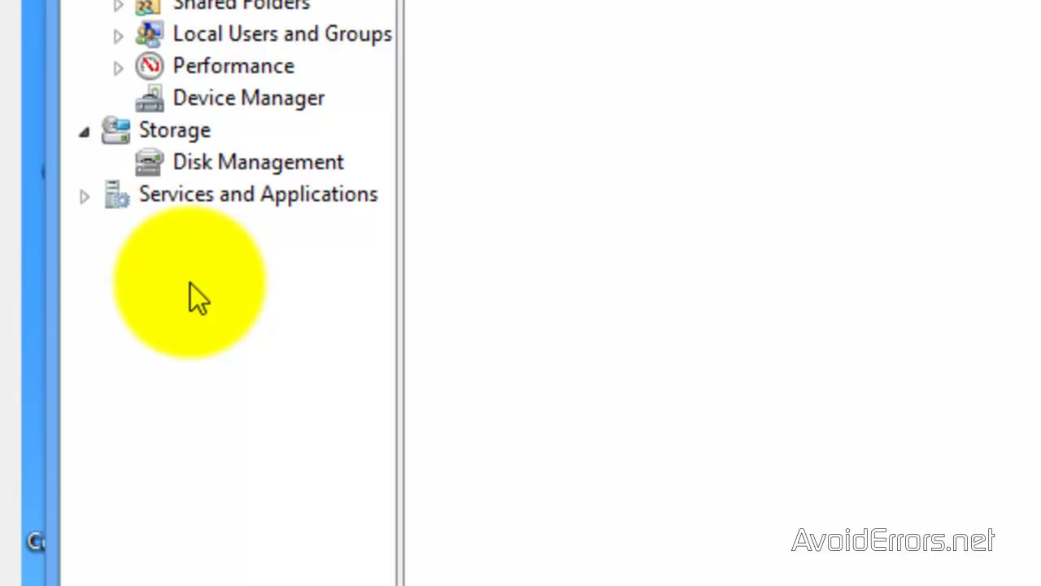
{"action": "left_click", "coordinate": [275, 156]}
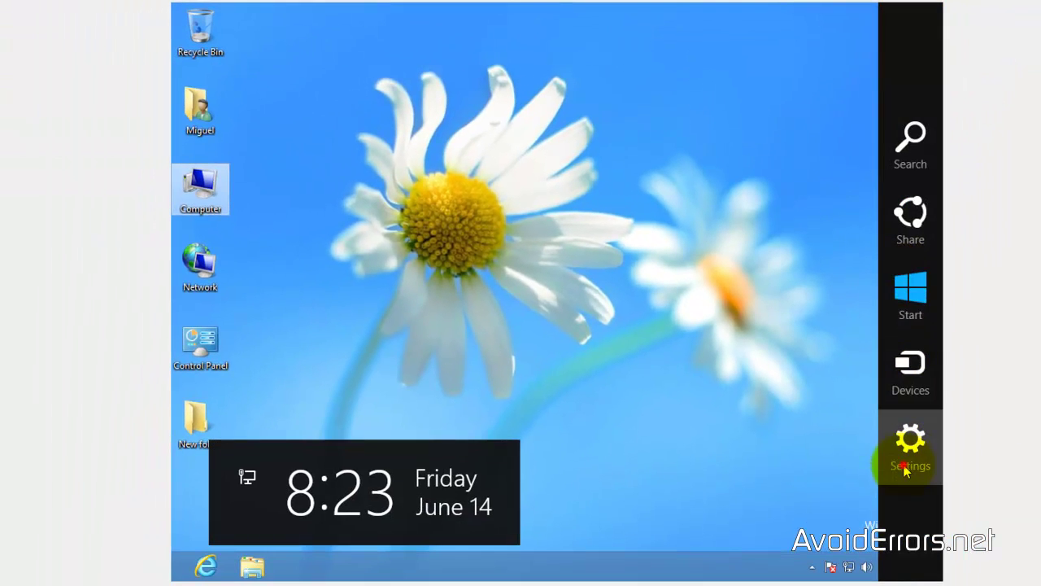
Restart Windows 8 from the Settings charm's Power menu
{"action": "left_click", "coordinate": [906, 467]}
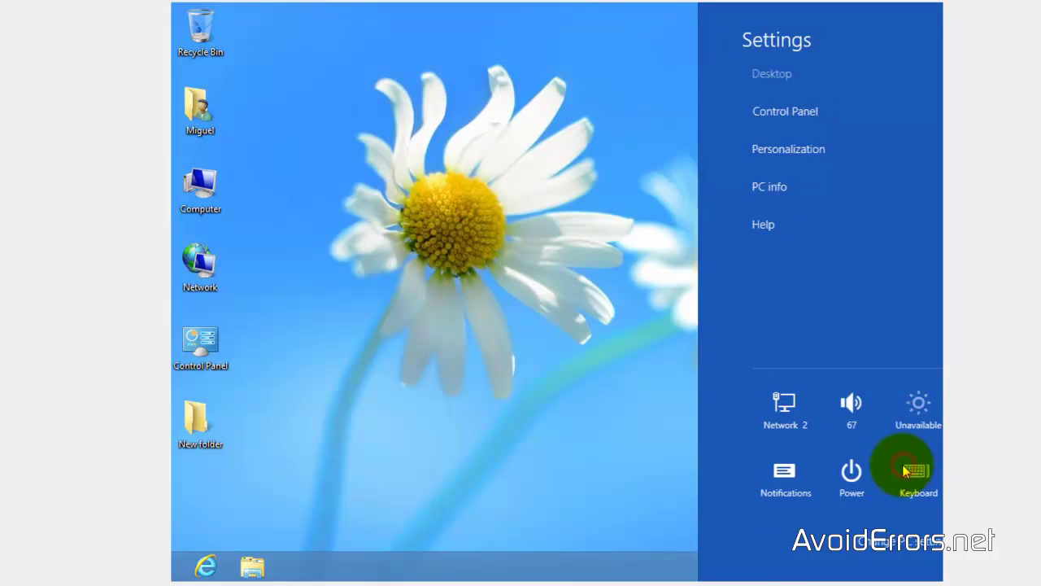
{"action": "left_click", "coordinate": [813, 480]}
{"action": "left_click", "coordinate": [818, 428]}
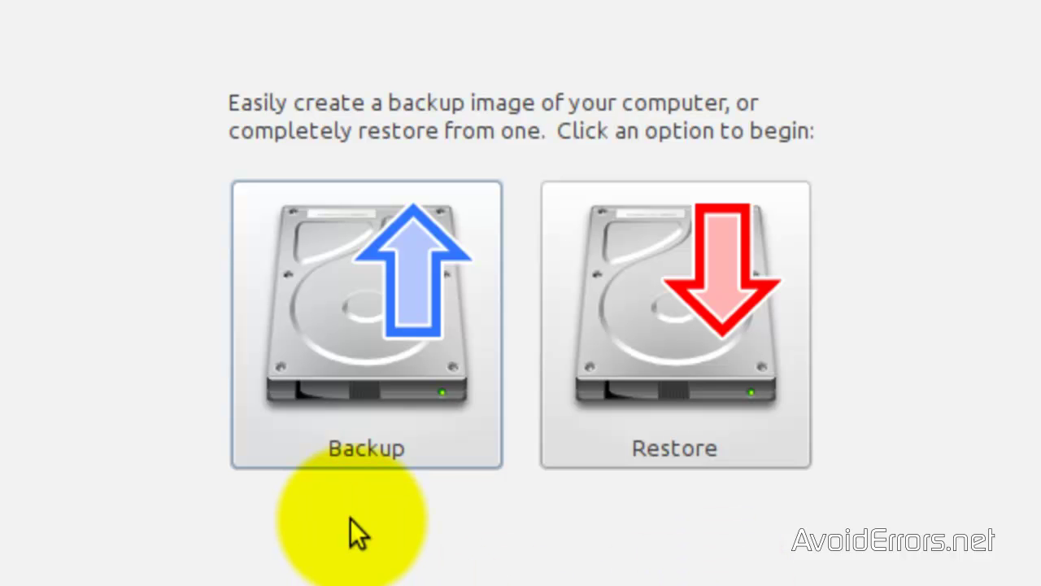
Start a backup with Drive 1 (30.00GB) as source, keeping both partitions selected
{"action": "left_click", "coordinate": [368, 338]}
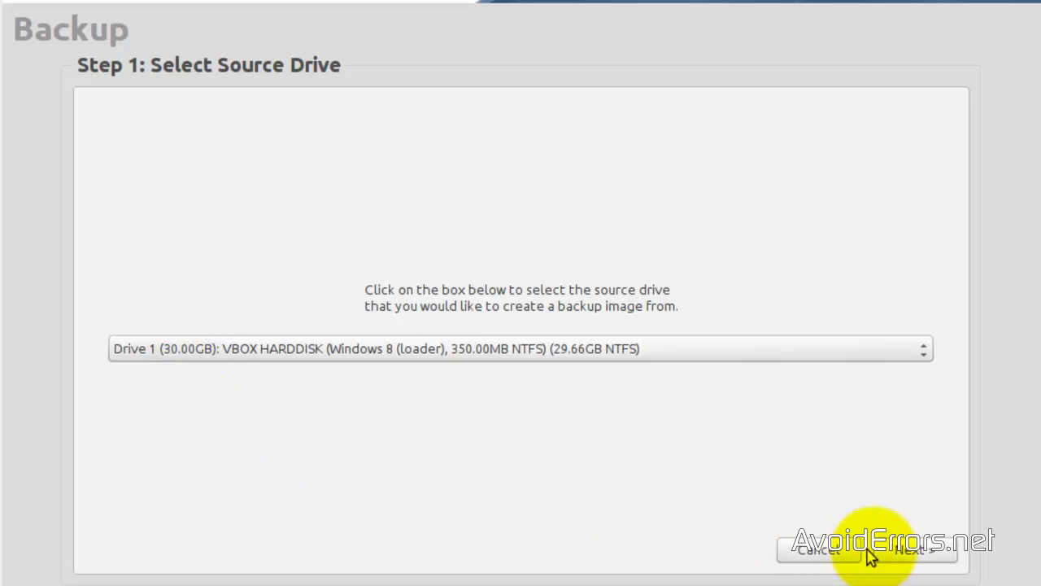
{"action": "left_click", "coordinate": [894, 559]}
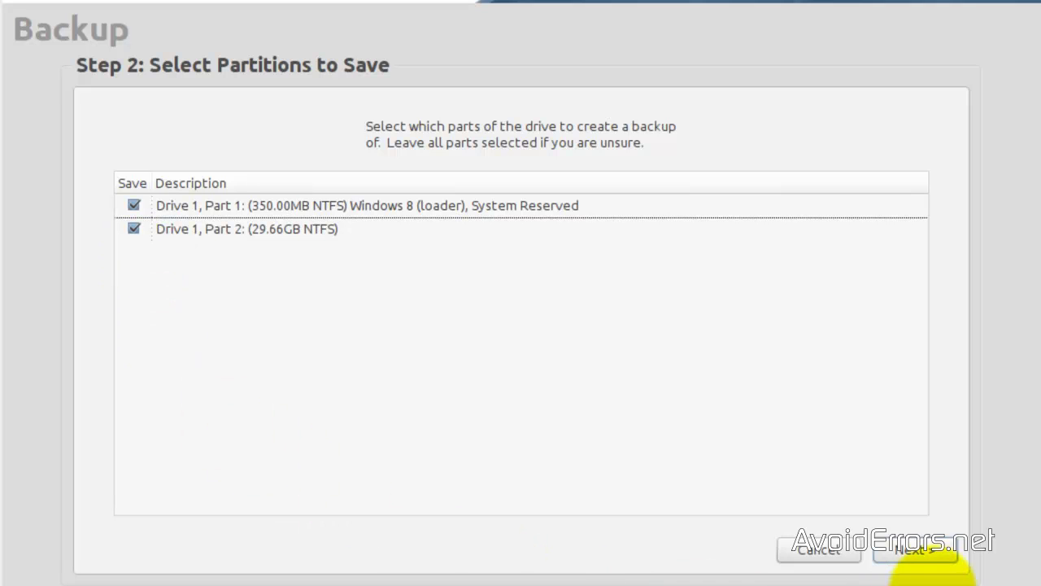
{"action": "left_click", "coordinate": [943, 559]}
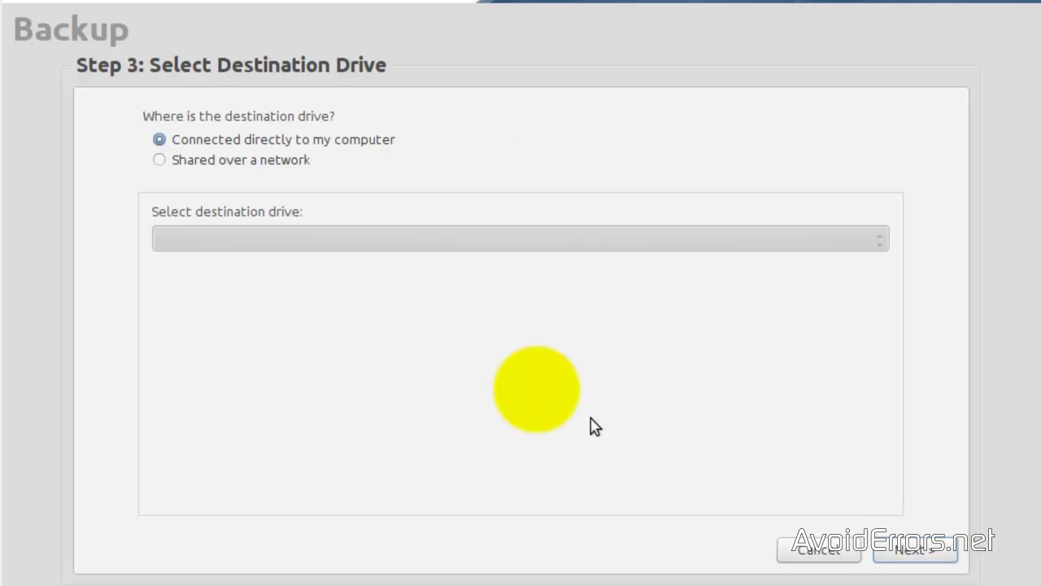
Set the network share 192.168.1.9/Vclones as destination, entering the share's username and password
{"action": "left_click", "coordinate": [159, 162]}
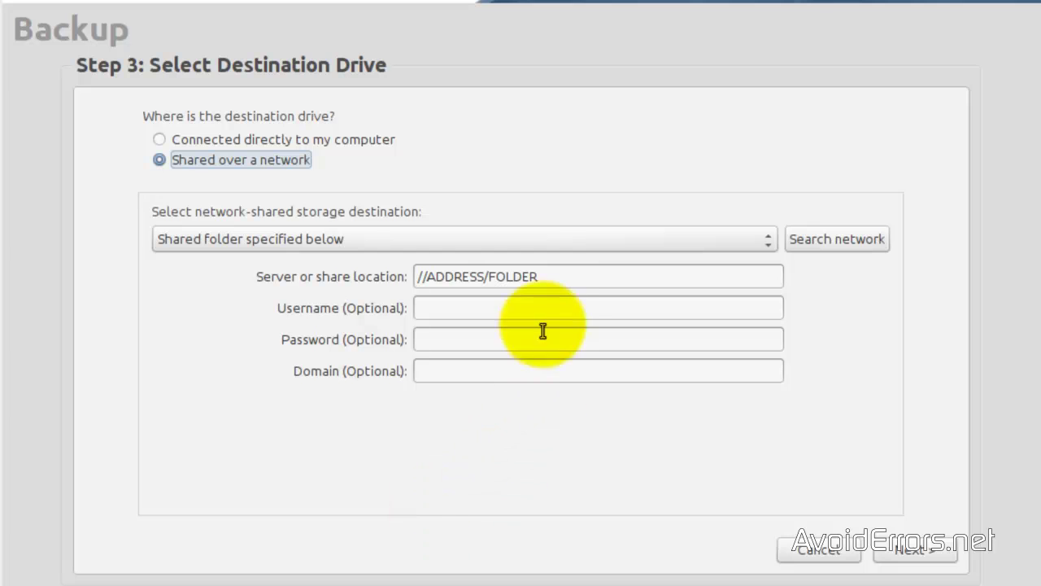
{"action": "left_click_drag", "start_coordinate": [552, 277], "coordinate": [427, 276]}
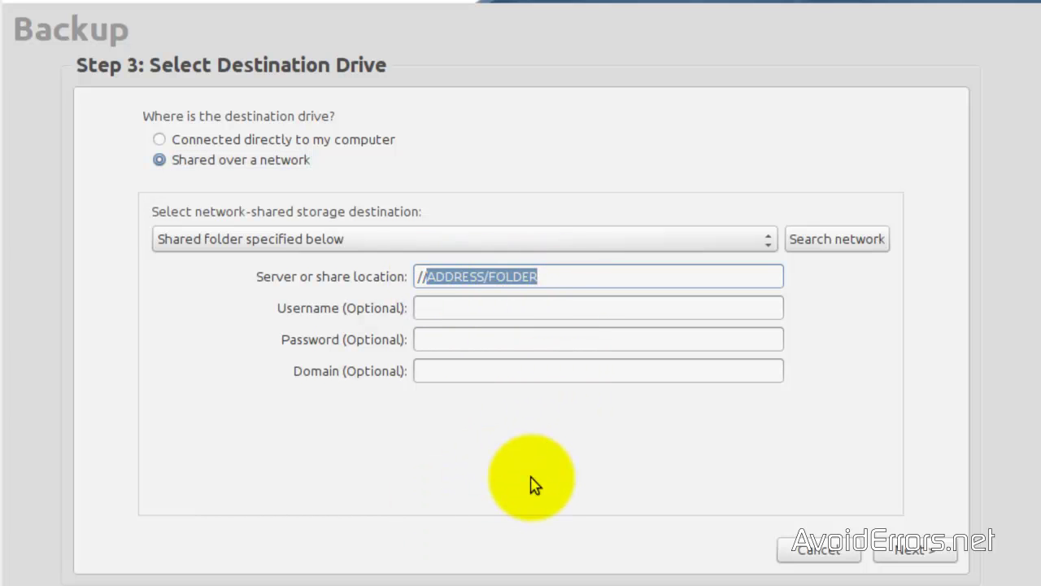
{"action": "type", "text": "192.168.1.9/"}
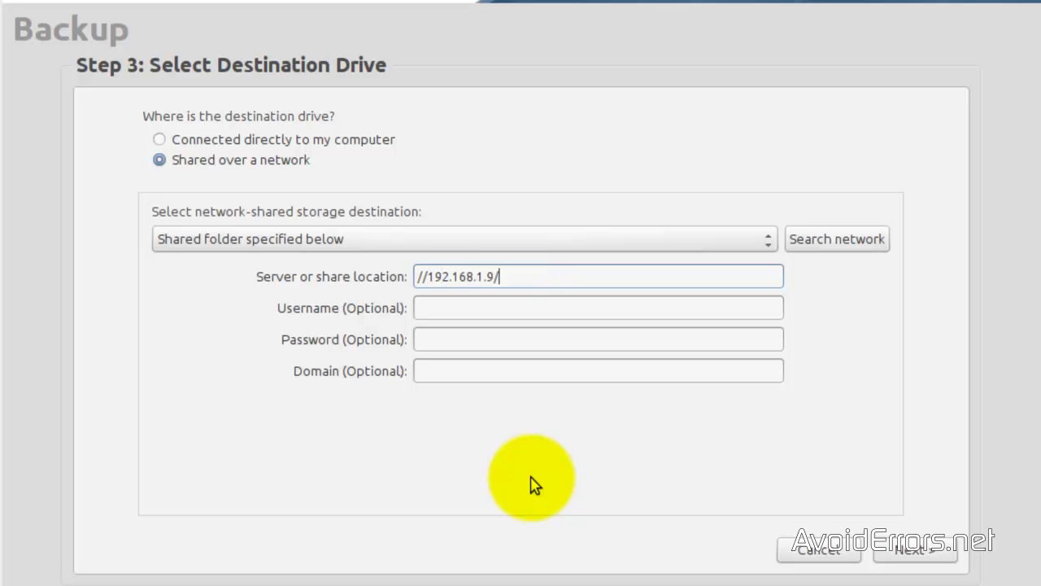
{"action": "type", "text": "Vclones"}
{"action": "key", "text": "Tab"}
{"action": "type", "text": "AvoidErrors"}
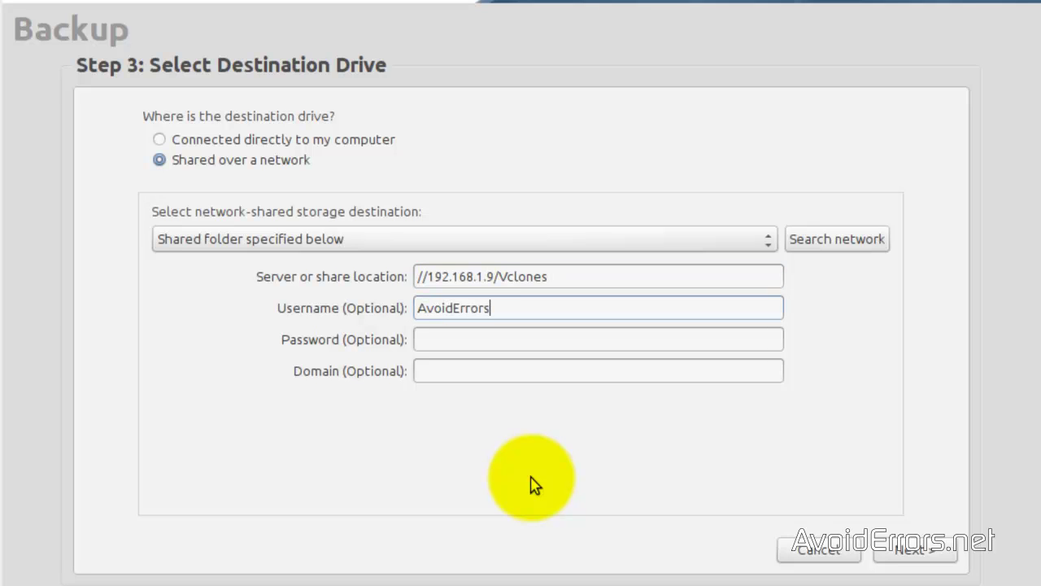
{"action": "key", "text": "Tab"}
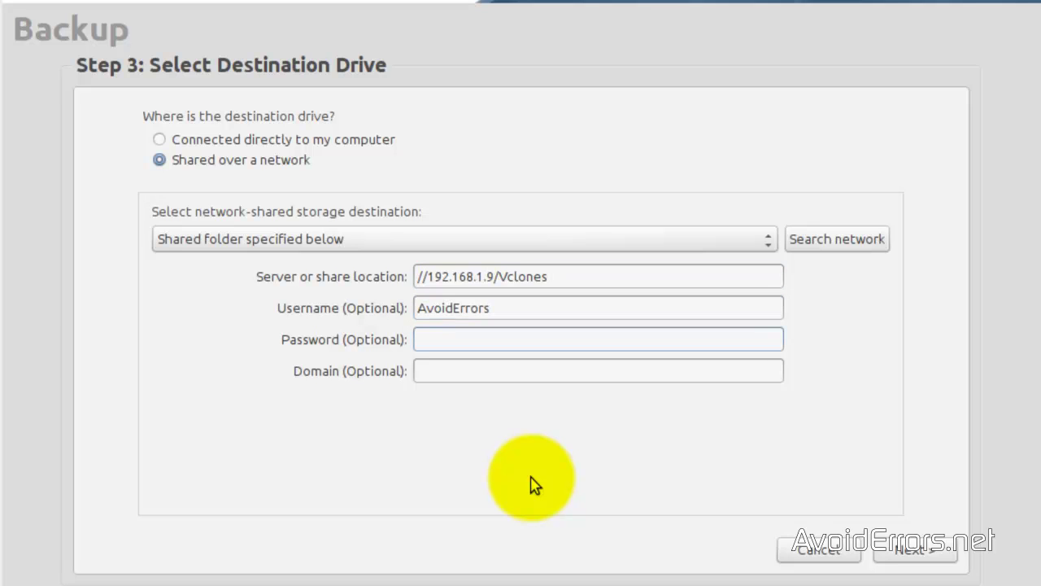
{"action": "type", "text": "•••••••"}
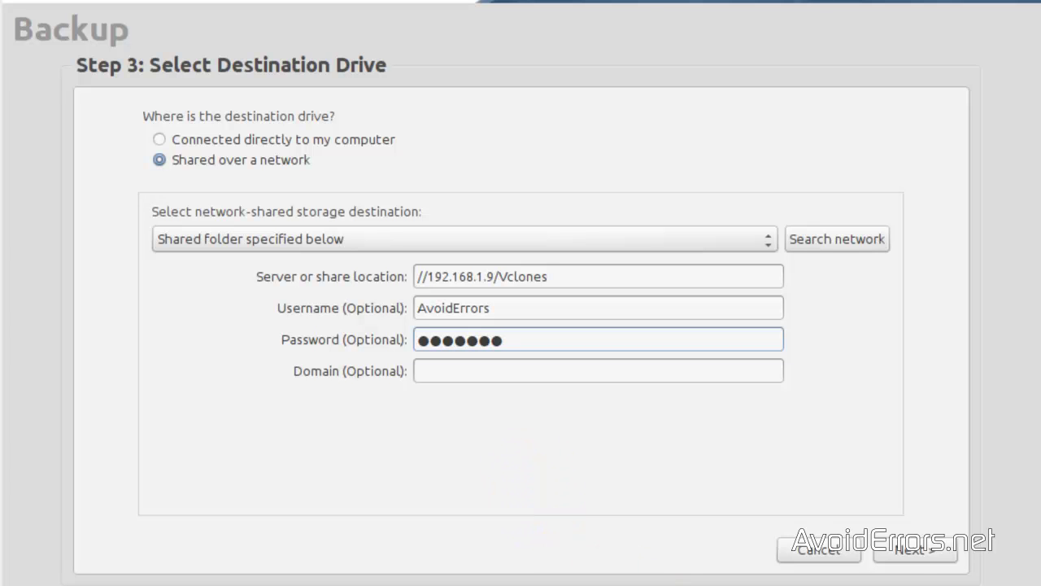
{"action": "left_click", "coordinate": [895, 554]}
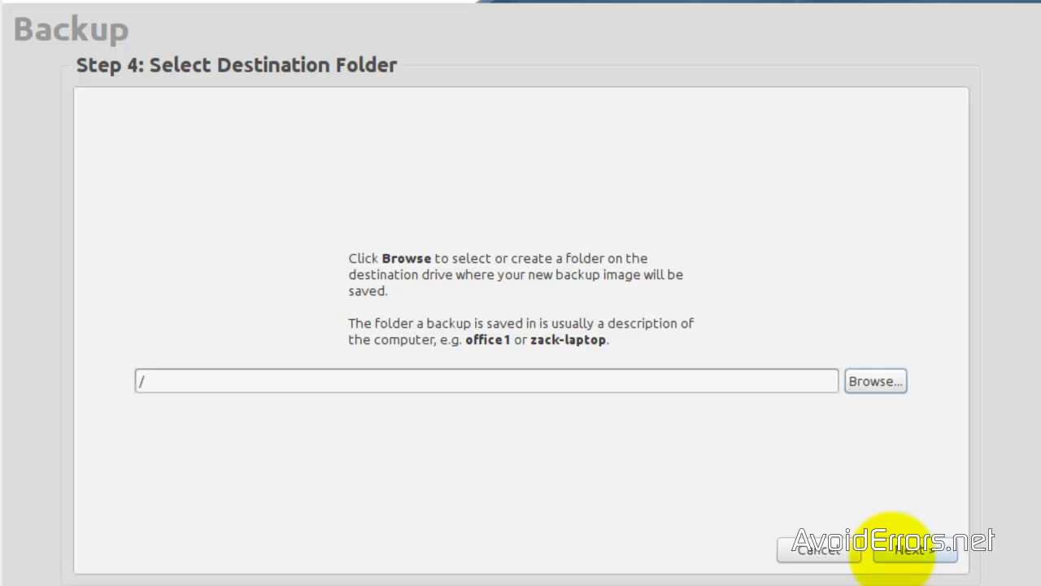
Keep the root destination folder and the default name 20130614, then begin the backup
{"action": "left_click", "coordinate": [897, 553]}
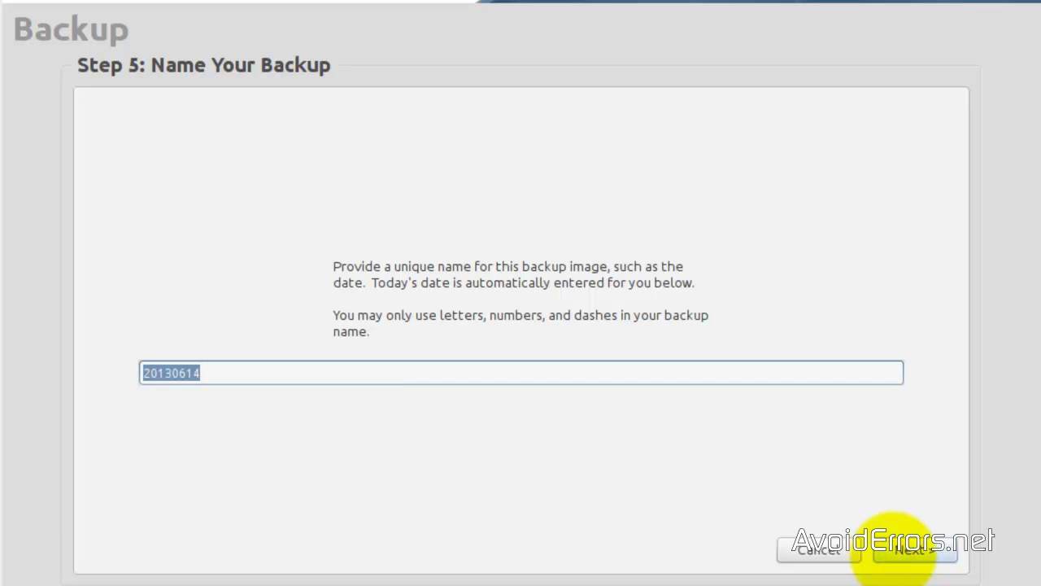
{"action": "left_click", "coordinate": [896, 553]}
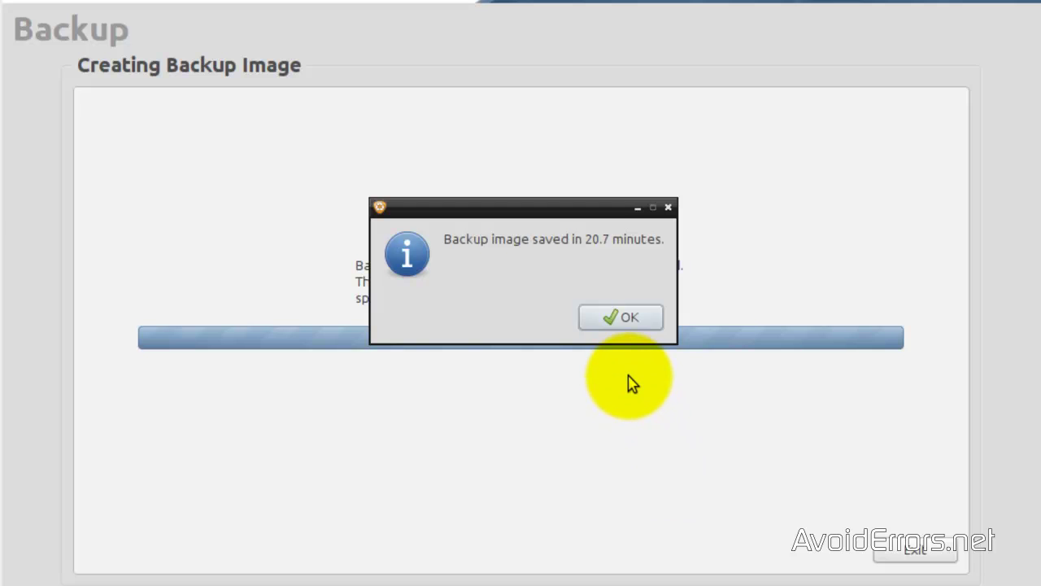
Dismiss the 'Backup image saved' notice and bring up the shut-down options for the original machine
{"action": "left_click", "coordinate": [640, 321]}
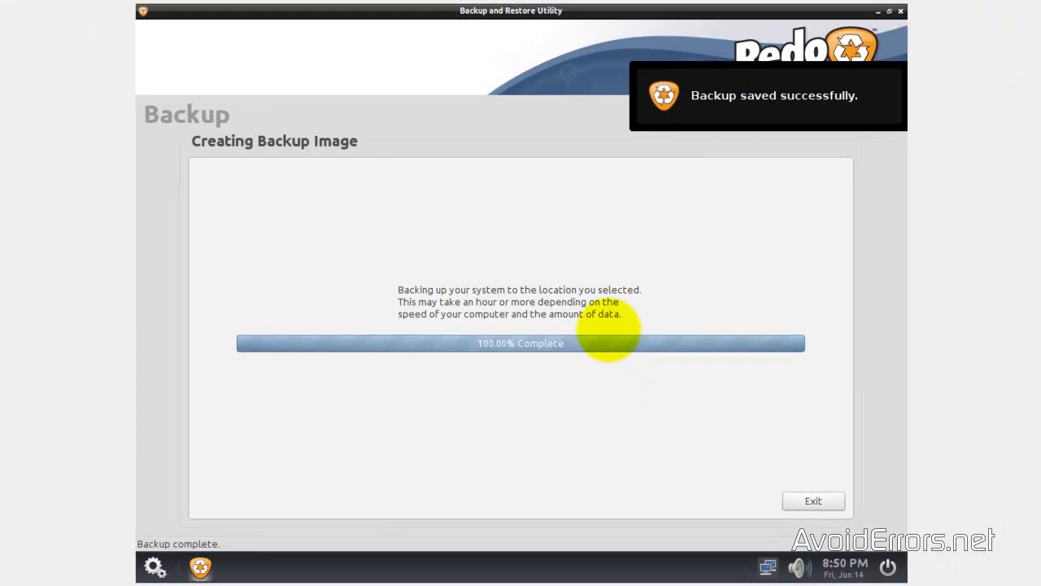
{"action": "left_click", "coordinate": [889, 569]}
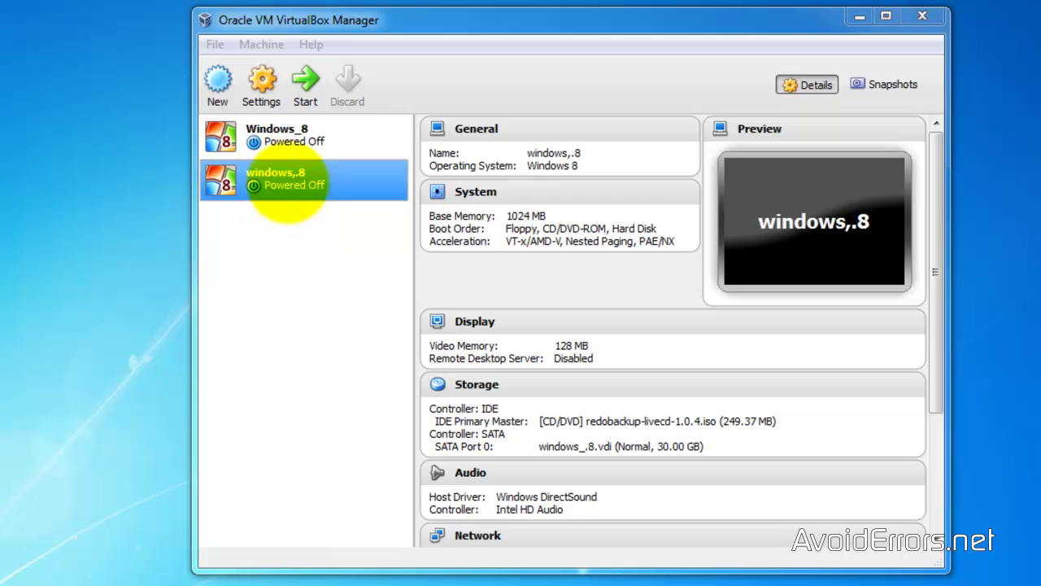
Select the windows,.8 VM and start it so it boots the Redo live CD
{"action": "left_click", "coordinate": [268, 137]}
{"action": "left_click", "coordinate": [286, 171]}
{"action": "left_click", "coordinate": [272, 135]}
{"action": "left_click", "coordinate": [280, 171]}
{"action": "left_click", "coordinate": [260, 138]}
{"action": "left_click", "coordinate": [281, 168]}
{"action": "left_click", "coordinate": [268, 137]}
{"action": "left_click", "coordinate": [273, 172]}
{"action": "left_click", "coordinate": [272, 140]}
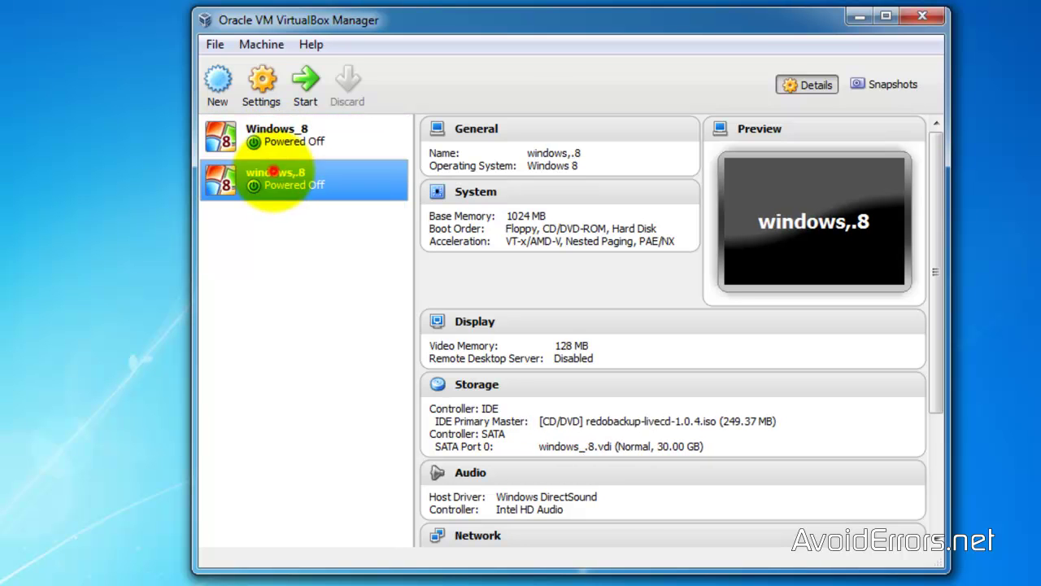
{"action": "left_click", "coordinate": [273, 179]}
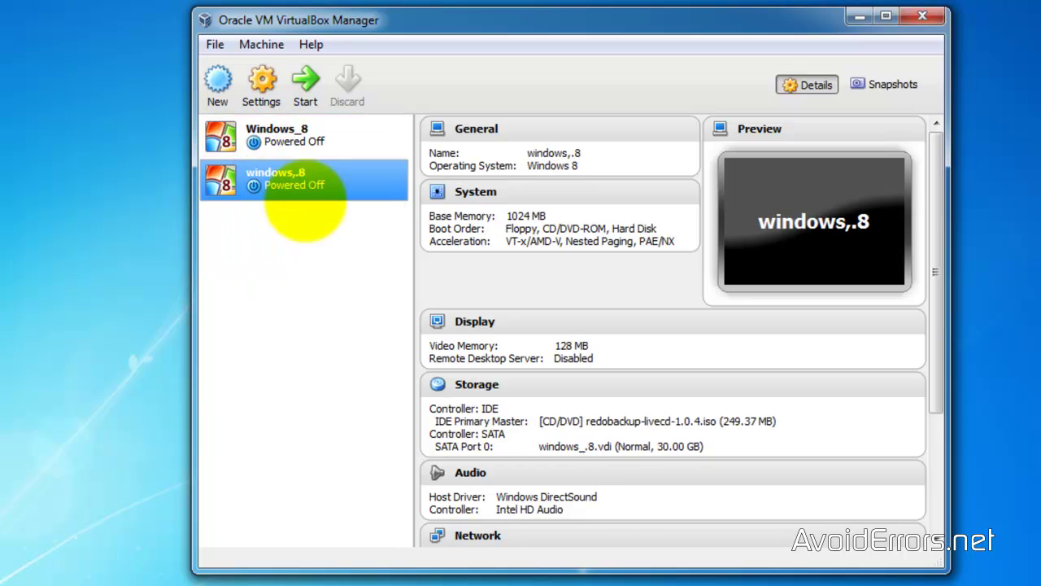
{"action": "left_click", "coordinate": [305, 79]}
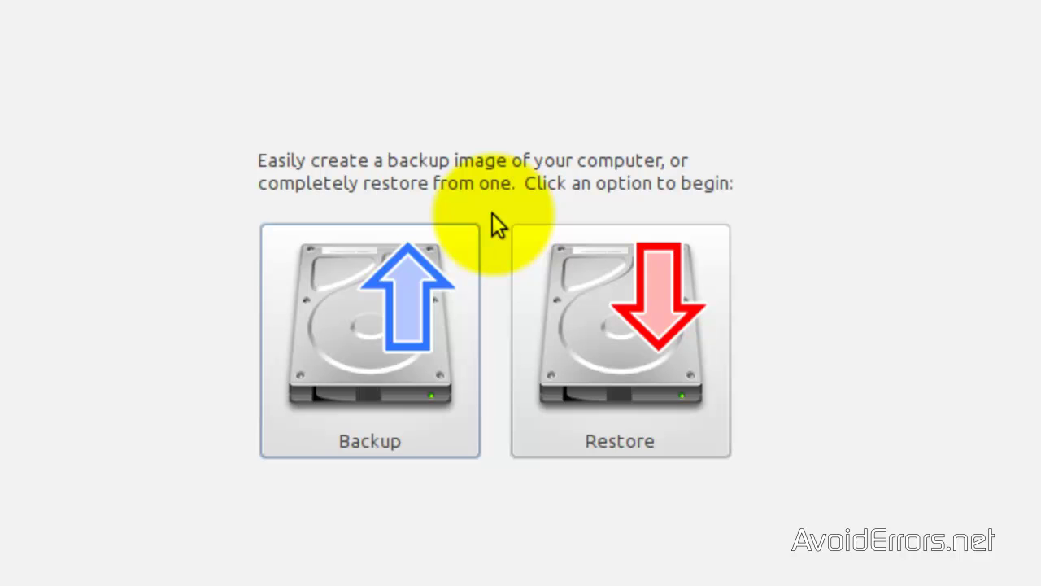
Begin a restore from a network share at //192.168.1.9/Vclones
{"action": "left_click", "coordinate": [589, 343]}
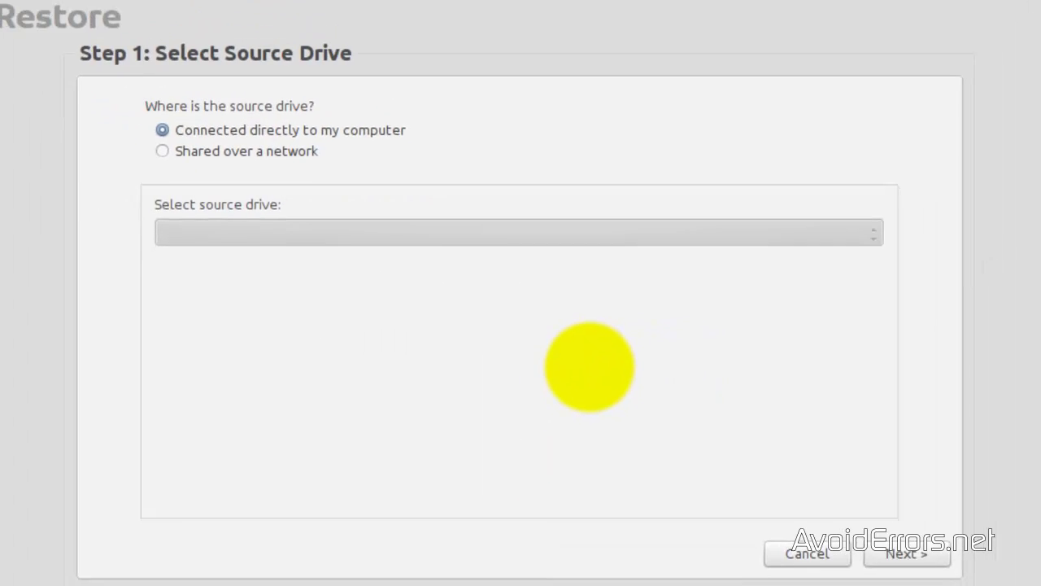
{"action": "left_click", "coordinate": [162, 151]}
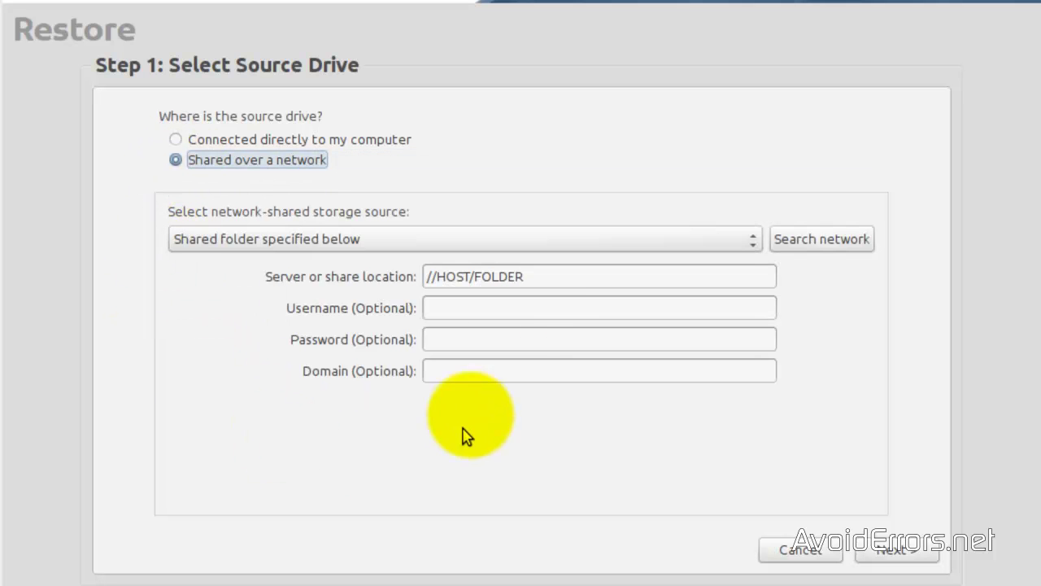
{"action": "left_click_drag", "start_coordinate": [530, 277], "coordinate": [434, 275]}
{"action": "type", "text": "192.1"}
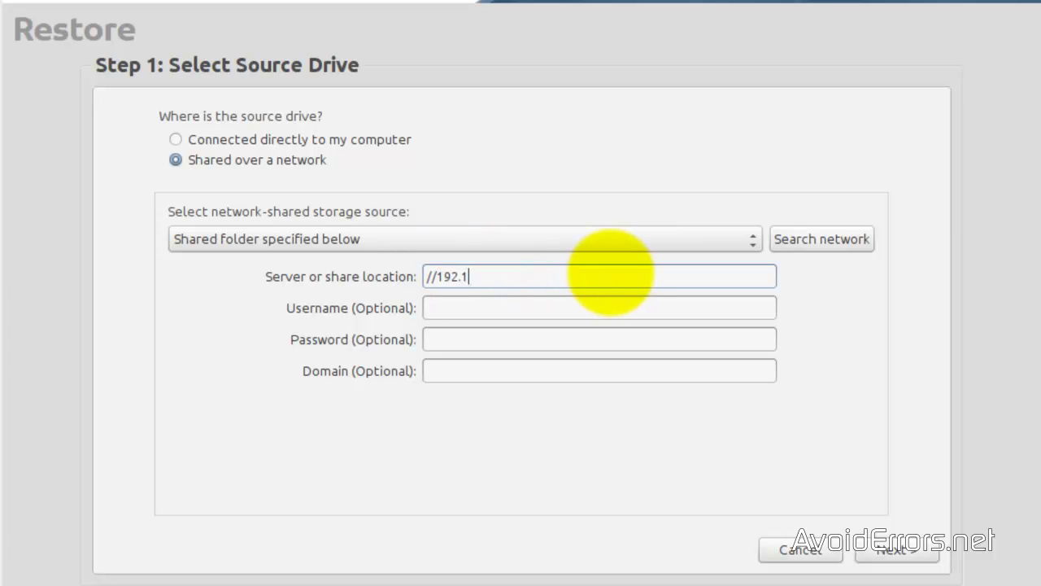
{"action": "type", "text": "68.1.9/Vclones"}
Enter the share's username and password and connect to continue
{"action": "key", "text": "Tab"}
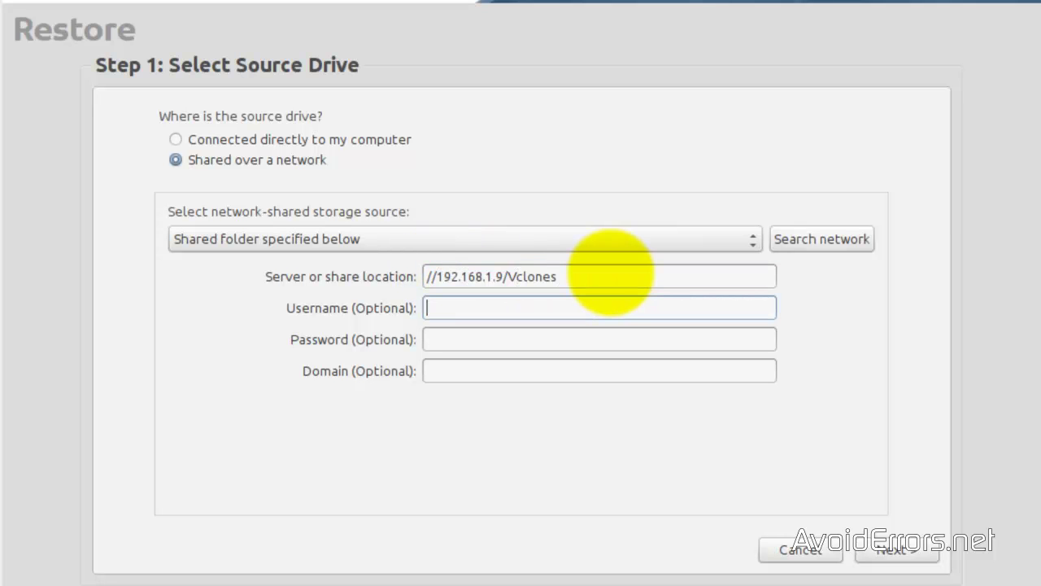
{"action": "type", "text": "AvoidErrors"}
{"action": "key", "text": "Tab"}
{"action": "type", "text": "*******"}
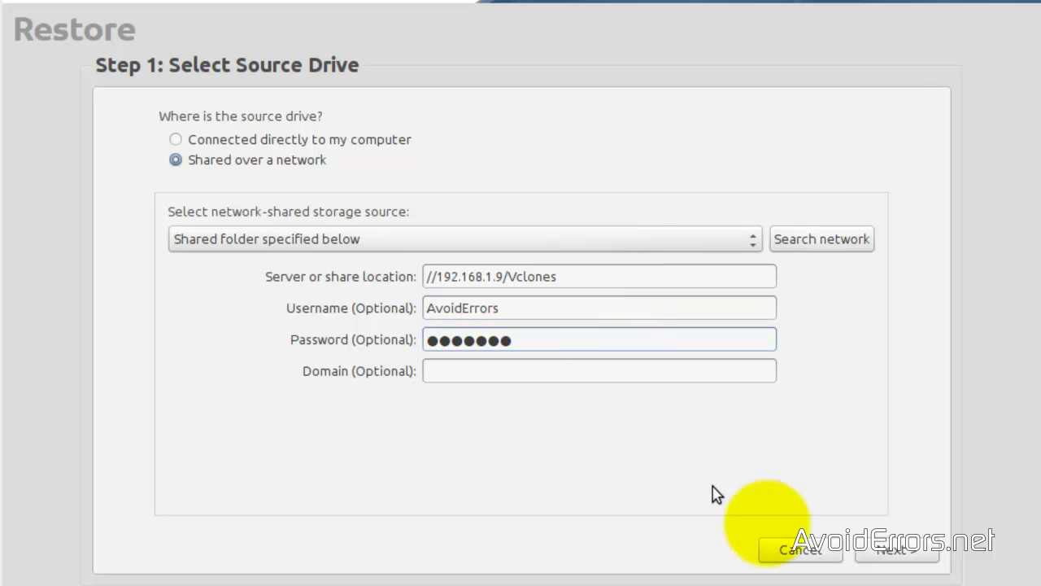
{"action": "left_click", "coordinate": [889, 551]}
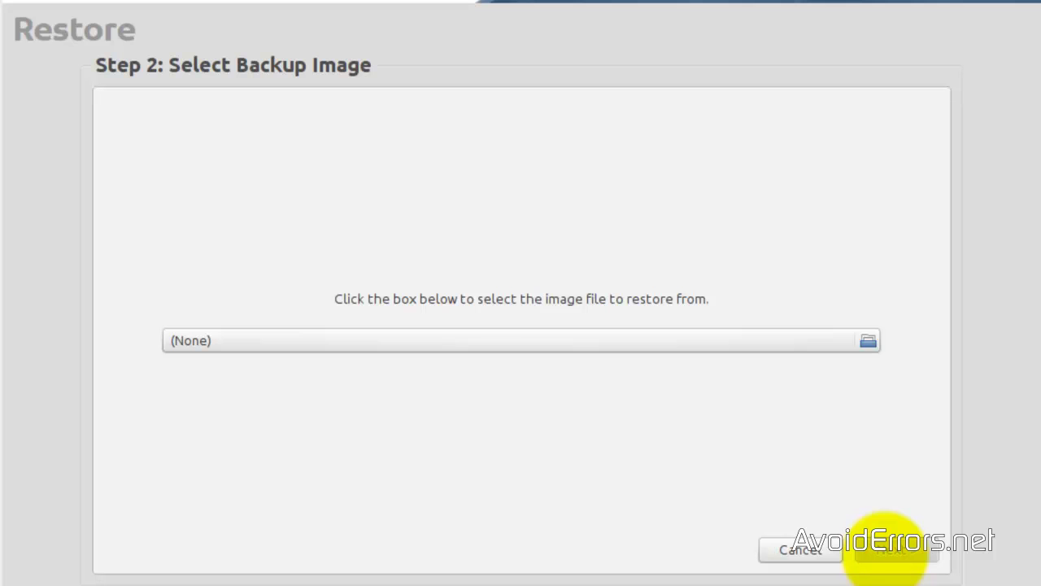
Choose 20130614.backup as the image to restore and continue to destination drive selection
{"action": "left_click", "coordinate": [871, 345]}
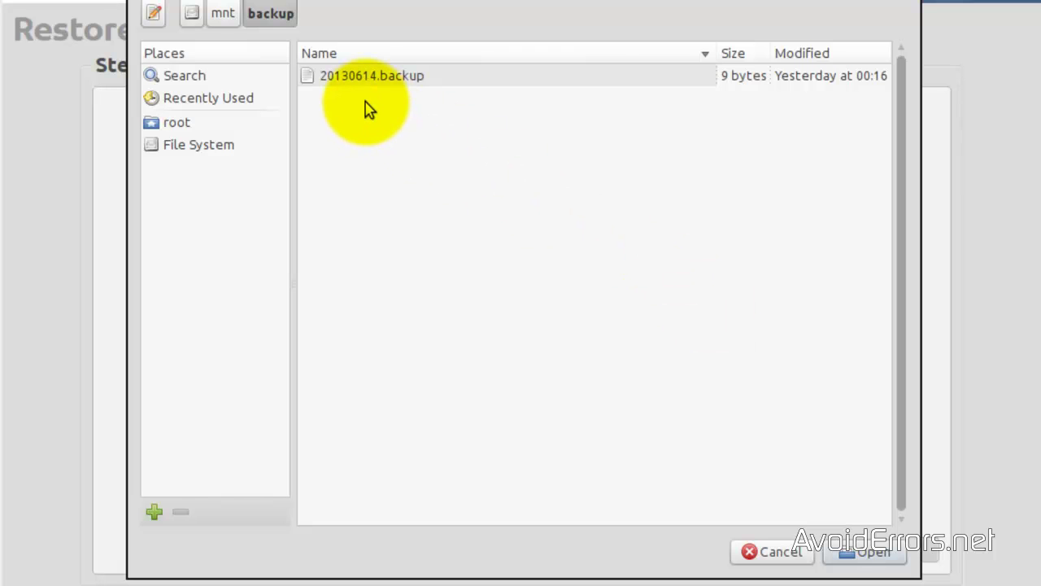
{"action": "left_click", "coordinate": [370, 77]}
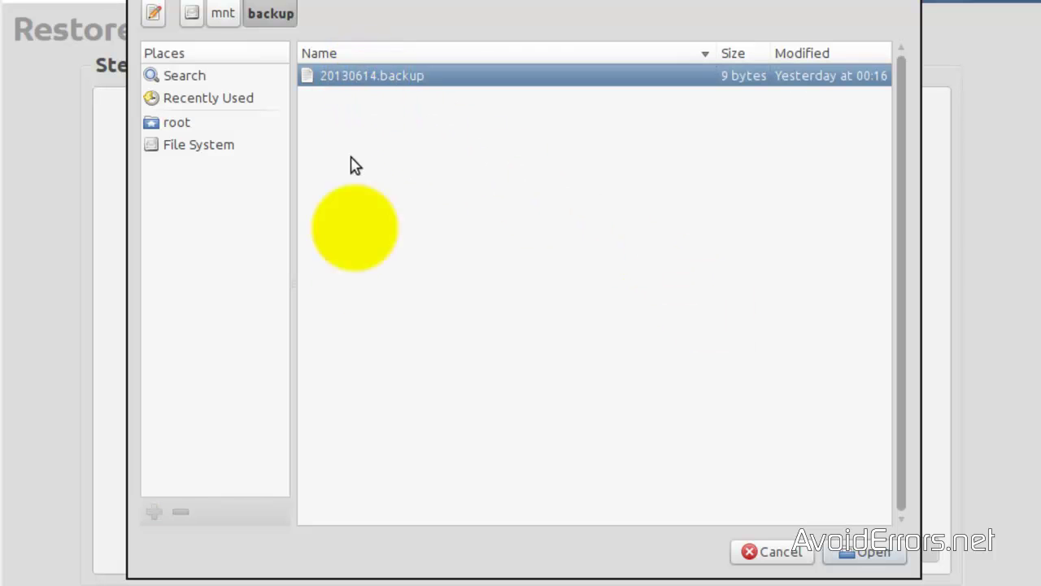
{"action": "left_click", "coordinate": [846, 552]}
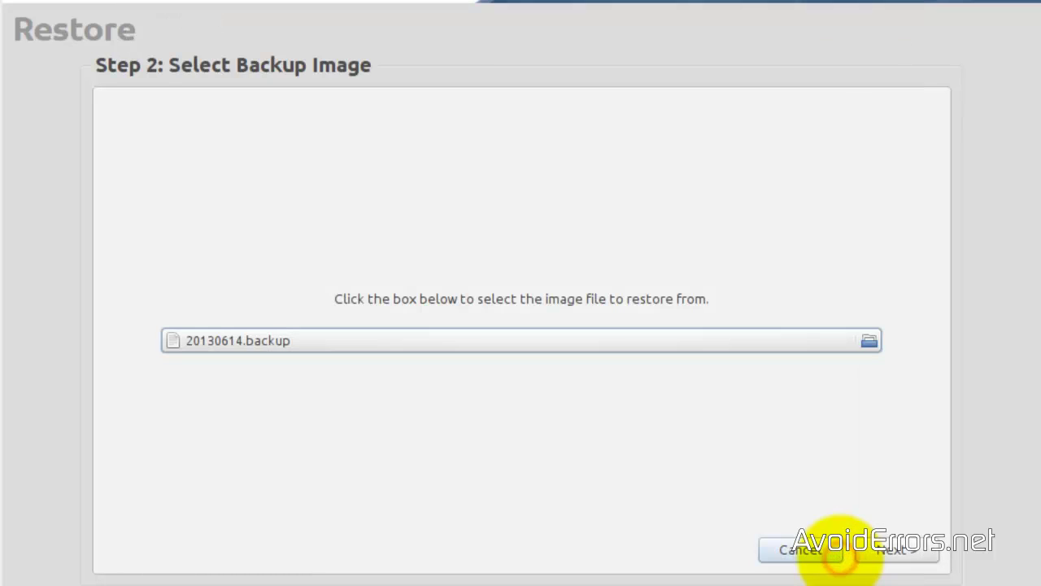
{"action": "left_click", "coordinate": [872, 558]}
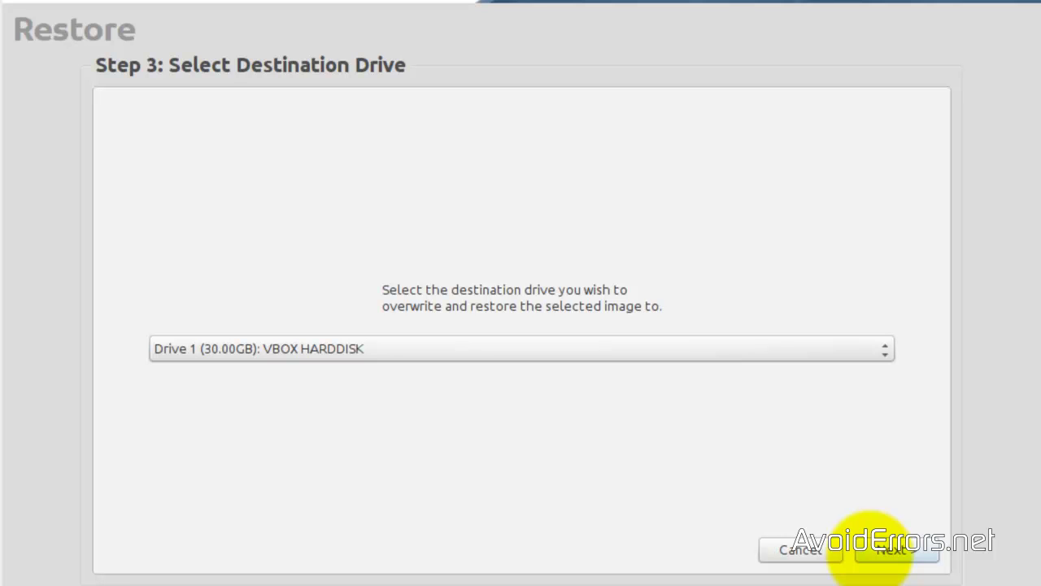
Restore onto Drive 1 (30.00GB) VBOX HARDDISK, confirming the overwrite of /dev/sda
{"action": "left_click", "coordinate": [870, 559]}
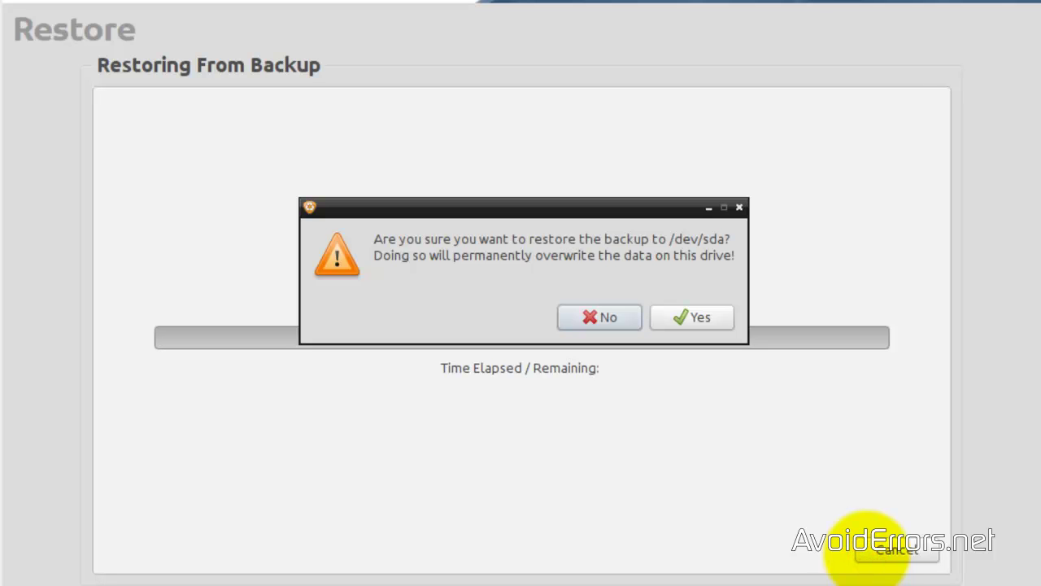
{"action": "left_click", "coordinate": [660, 324]}
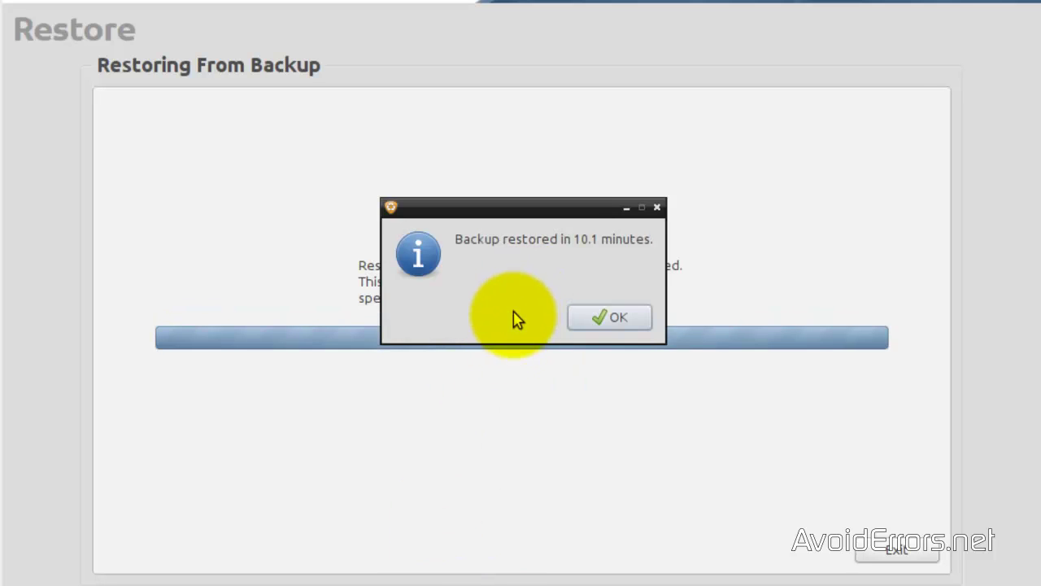
Dismiss the restore completion notice and bring up the reboot options
{"action": "left_click", "coordinate": [581, 318]}
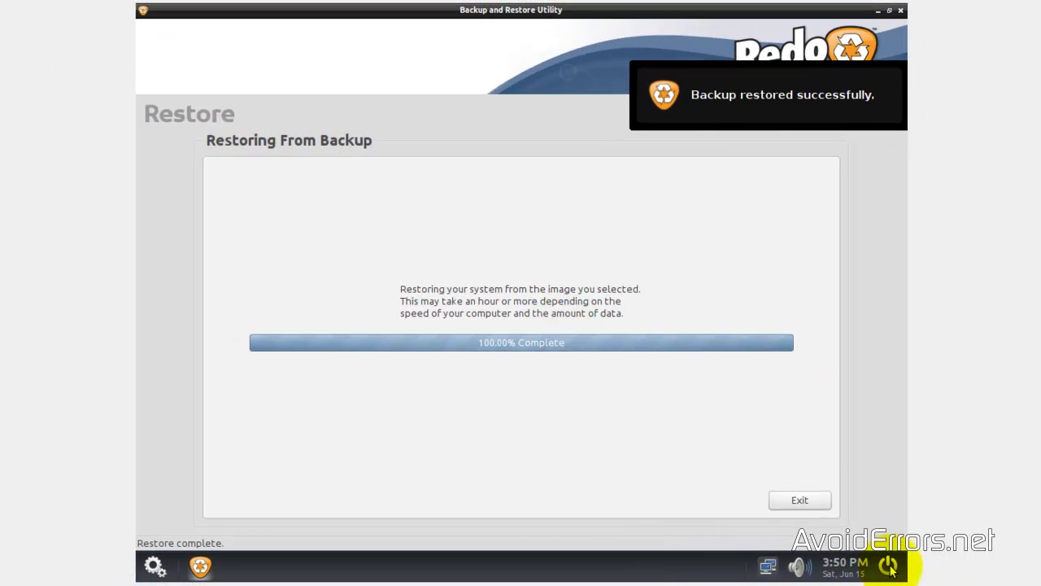
{"action": "left_click", "coordinate": [890, 568]}
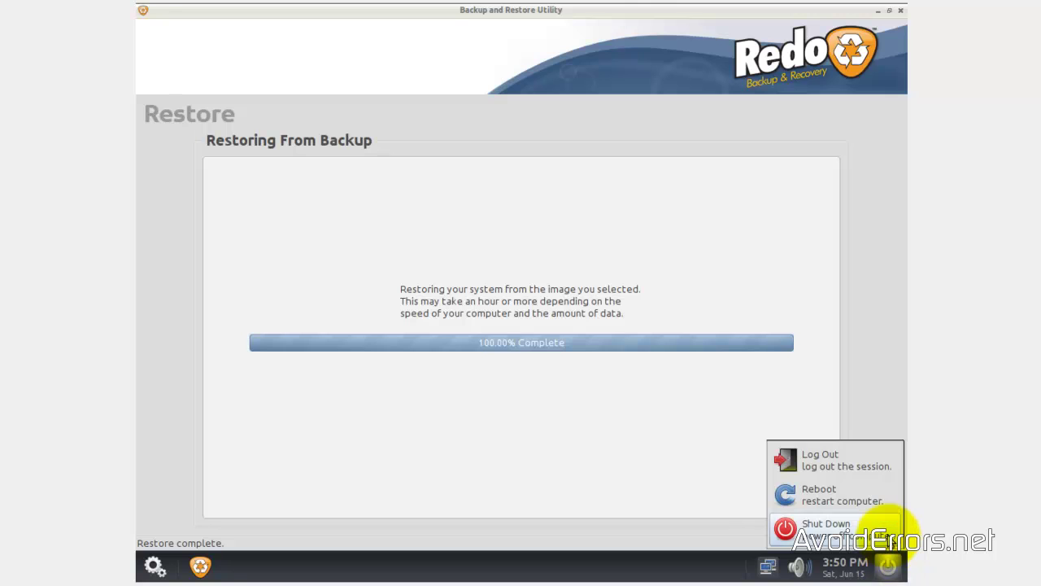